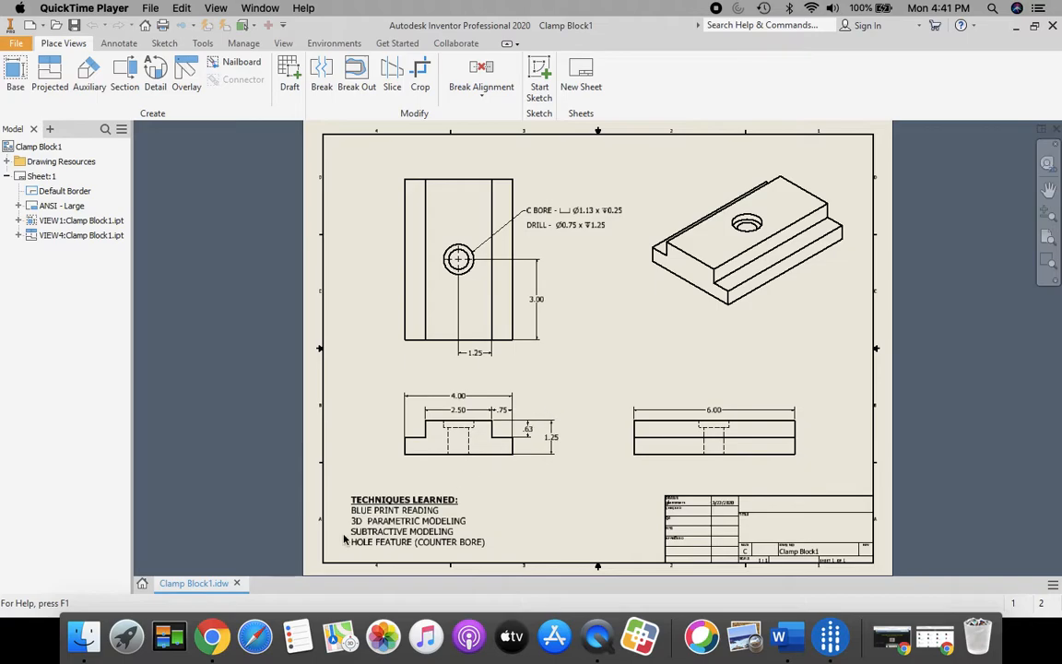
Create a new drawing file from the Standard.idw template
left_click(142, 583)
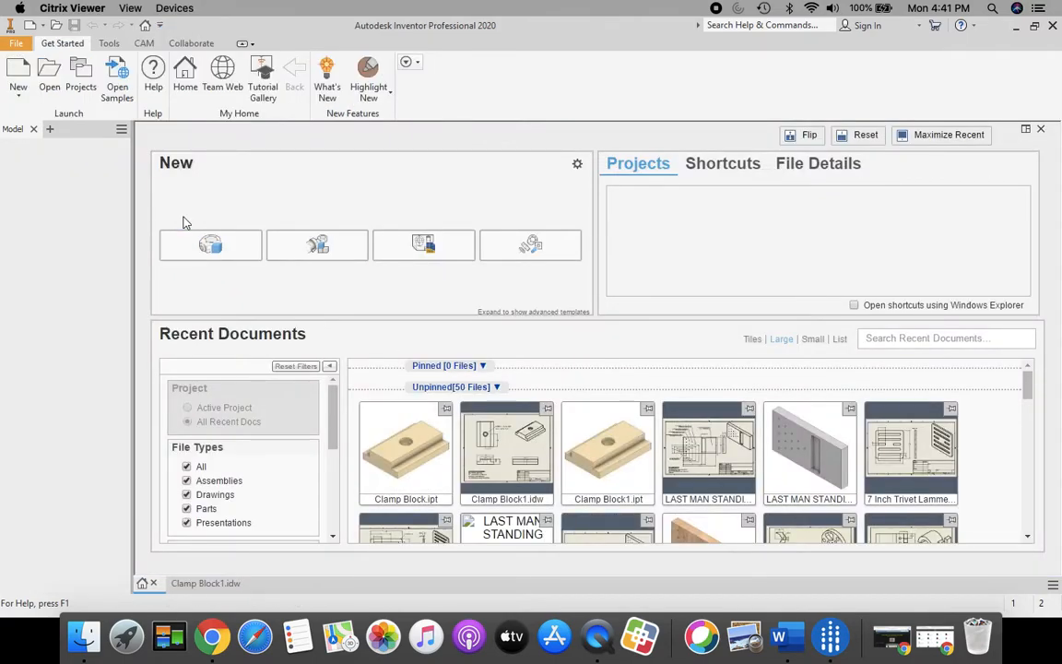
left_click(15, 83)
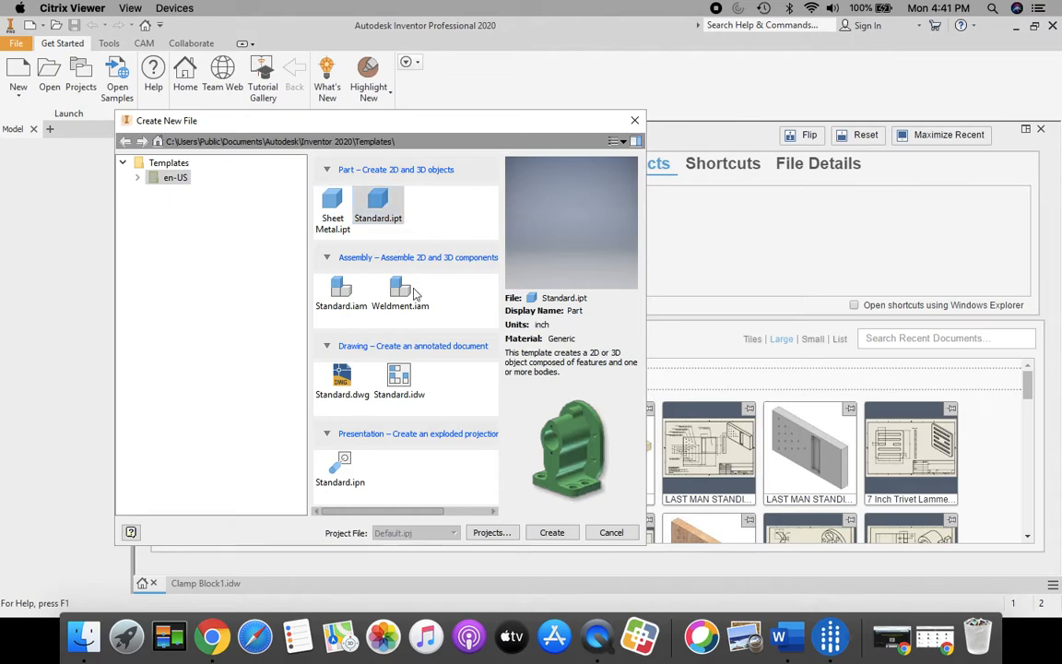
left_click(396, 378)
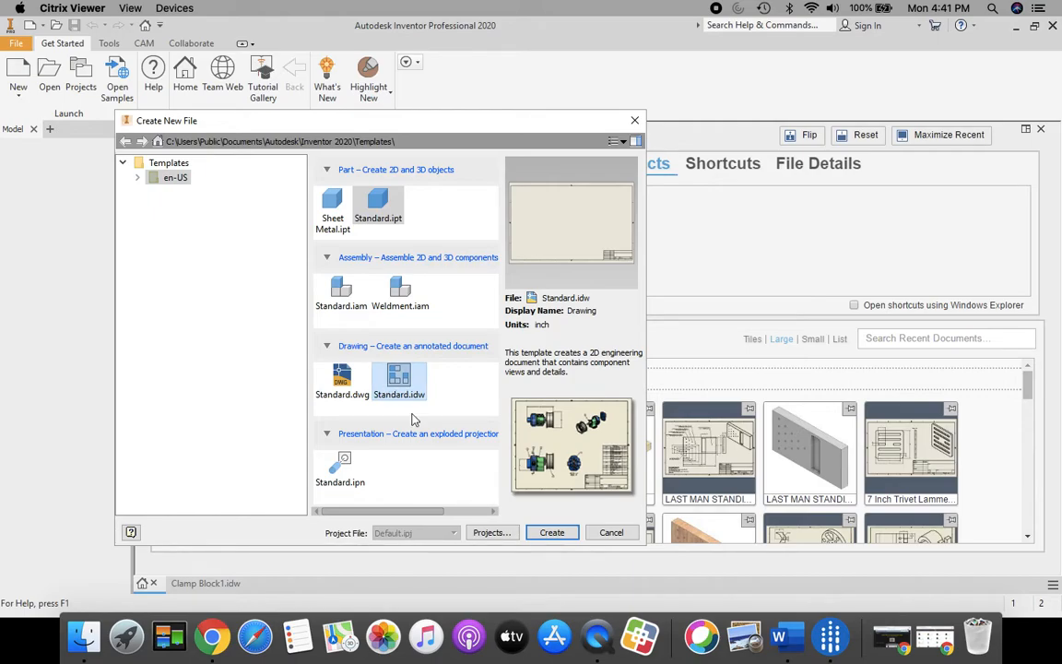
left_click(545, 533)
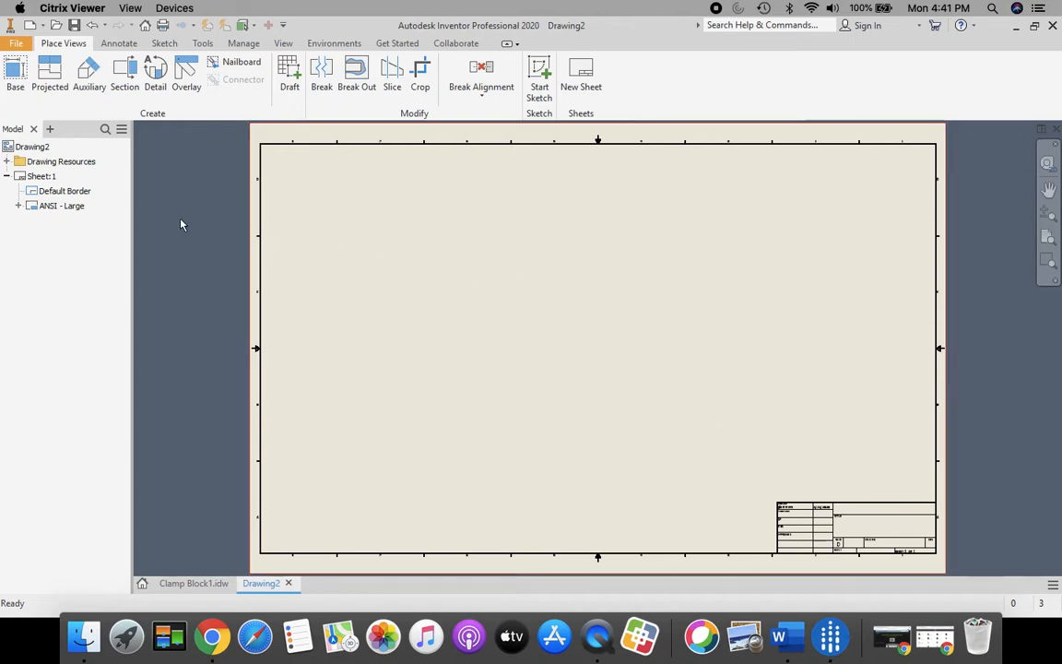
Change the size of Sheet:1 to C in the sheet settings
left_click(24, 181)
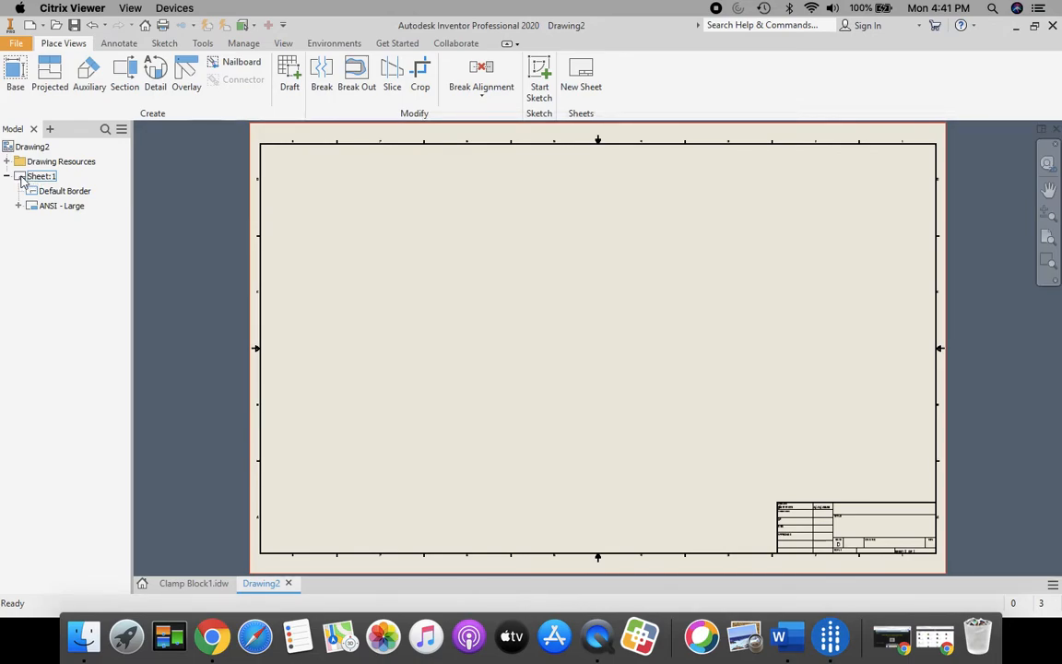
right_click(21, 179)
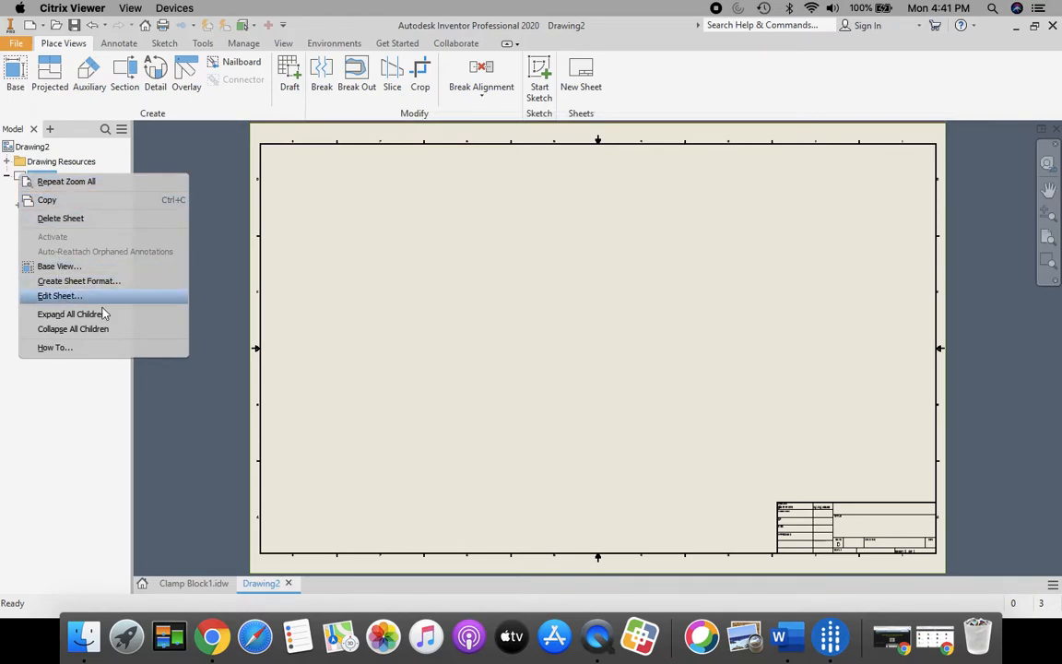
left_click(210, 315)
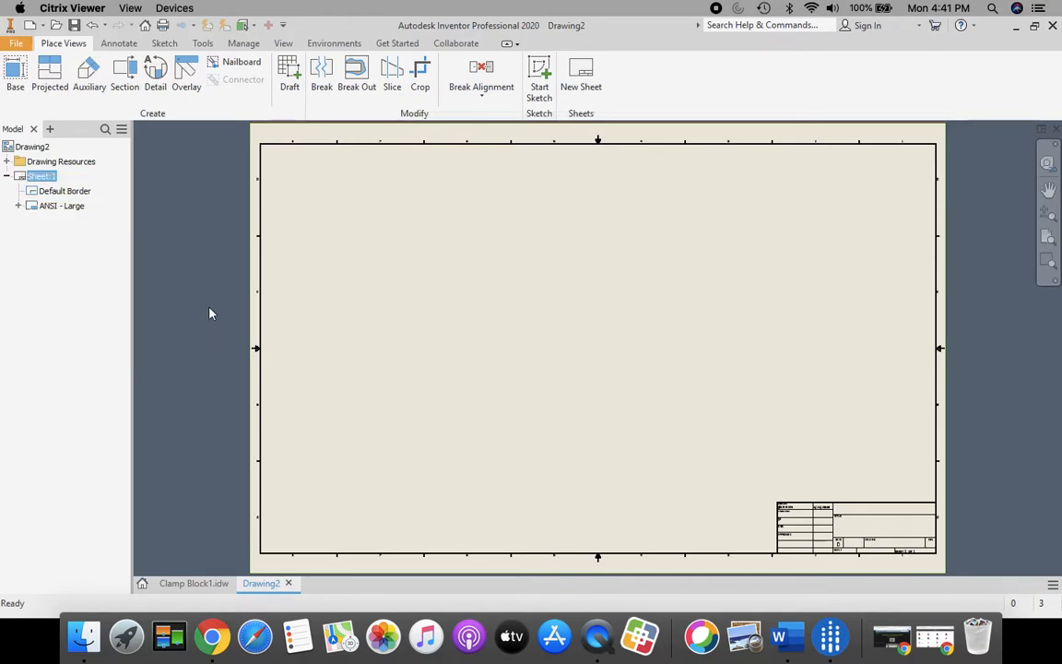
right_click(22, 179)
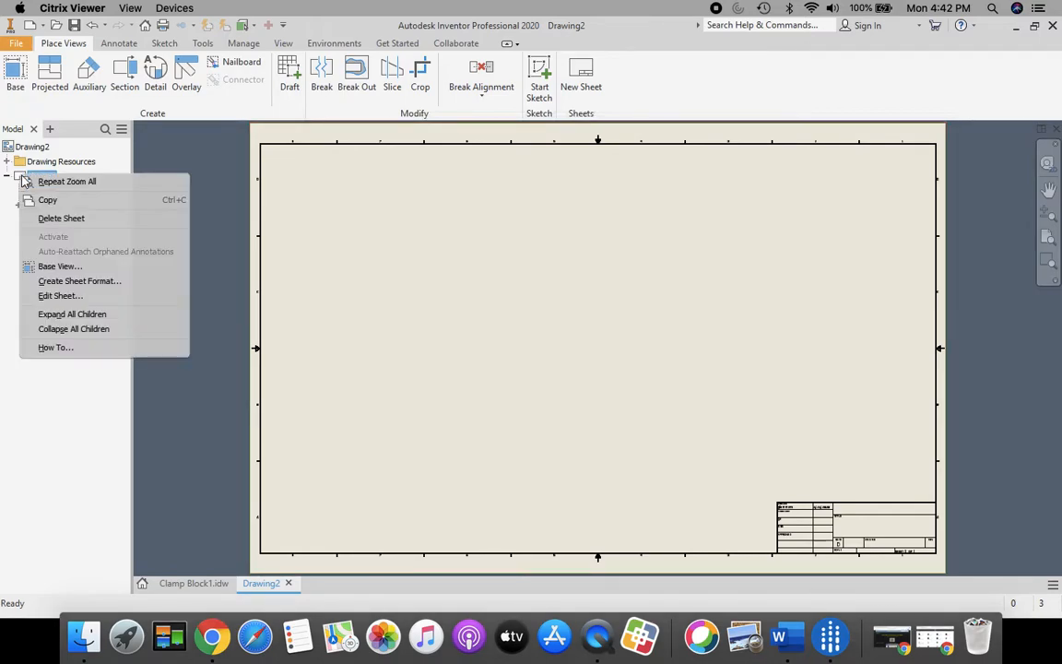
left_click(60, 296)
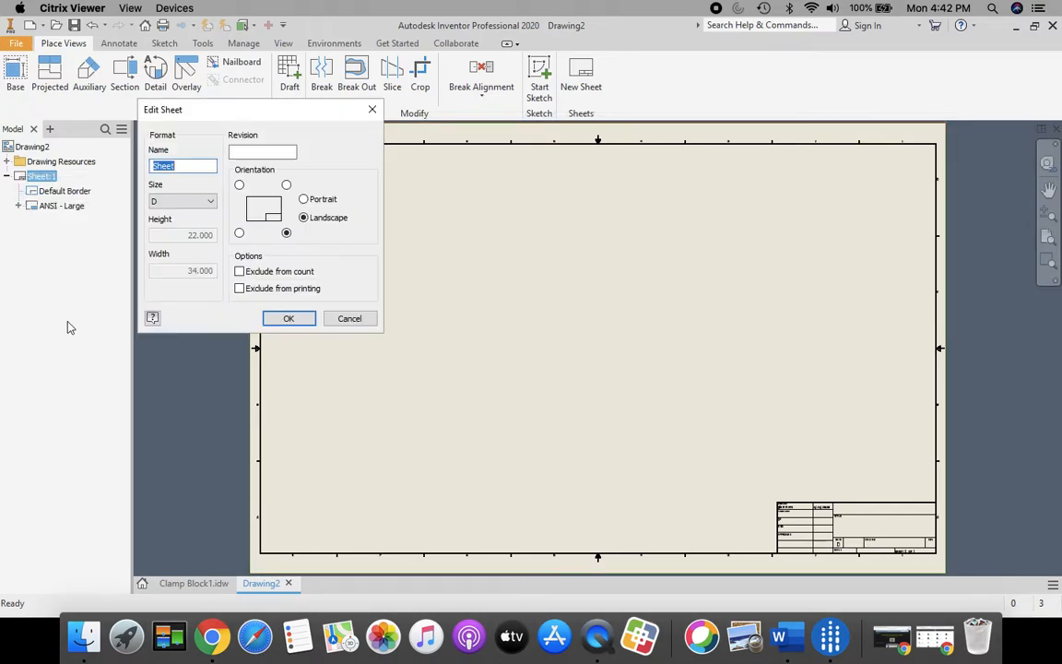
left_click(209, 201)
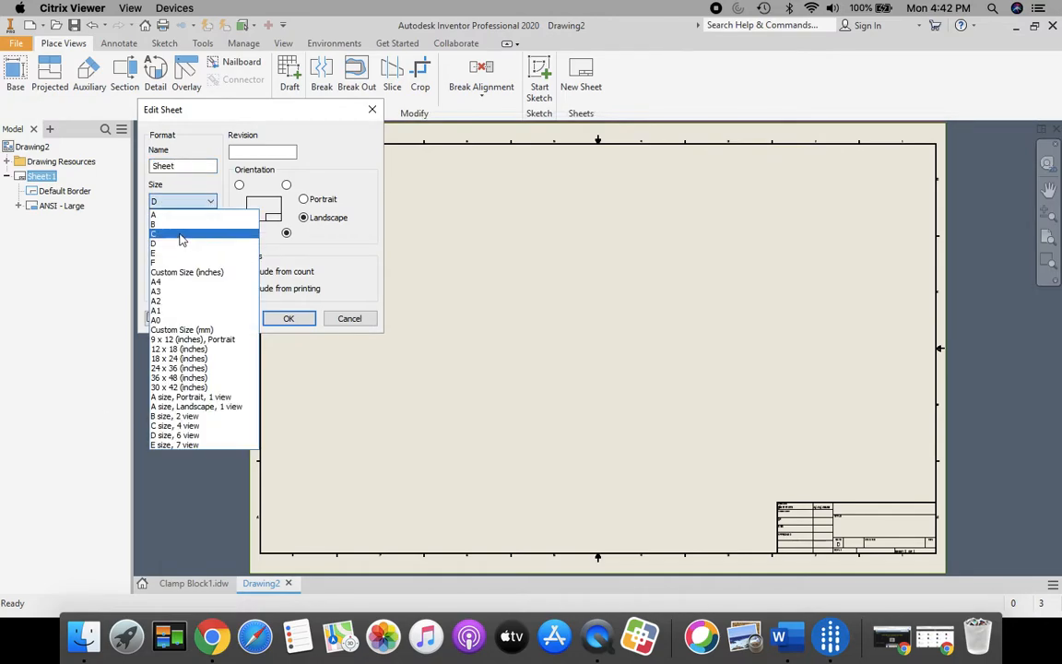
left_click(183, 235)
left_click(289, 319)
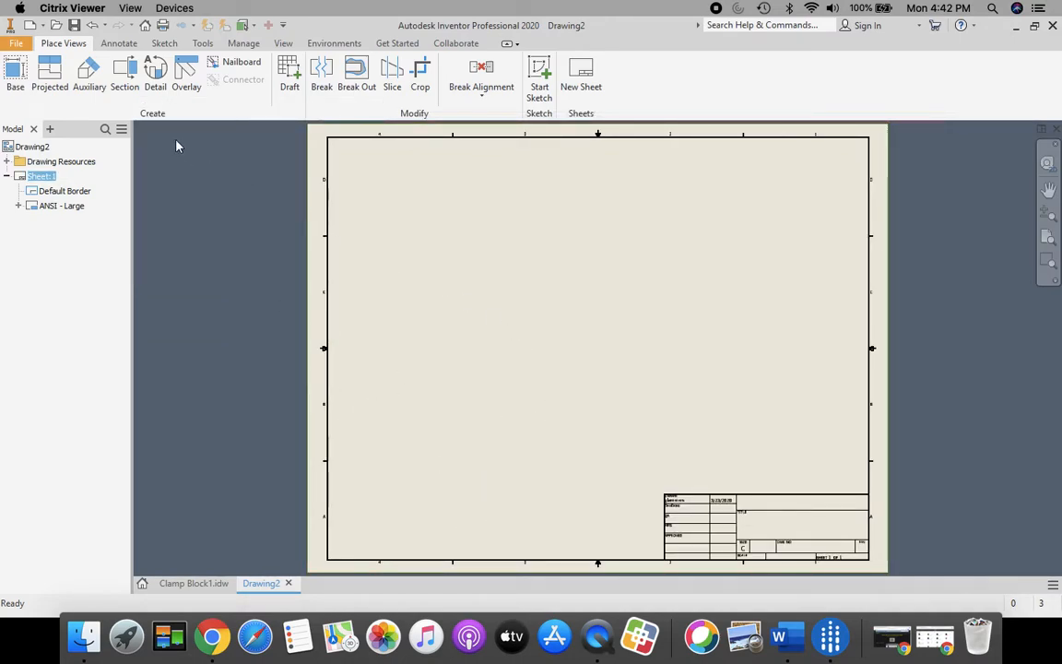
Create a front base view of the Clamp Block part at 1:1 scale and move it to the lower-left area of the sheet
left_click(15, 72)
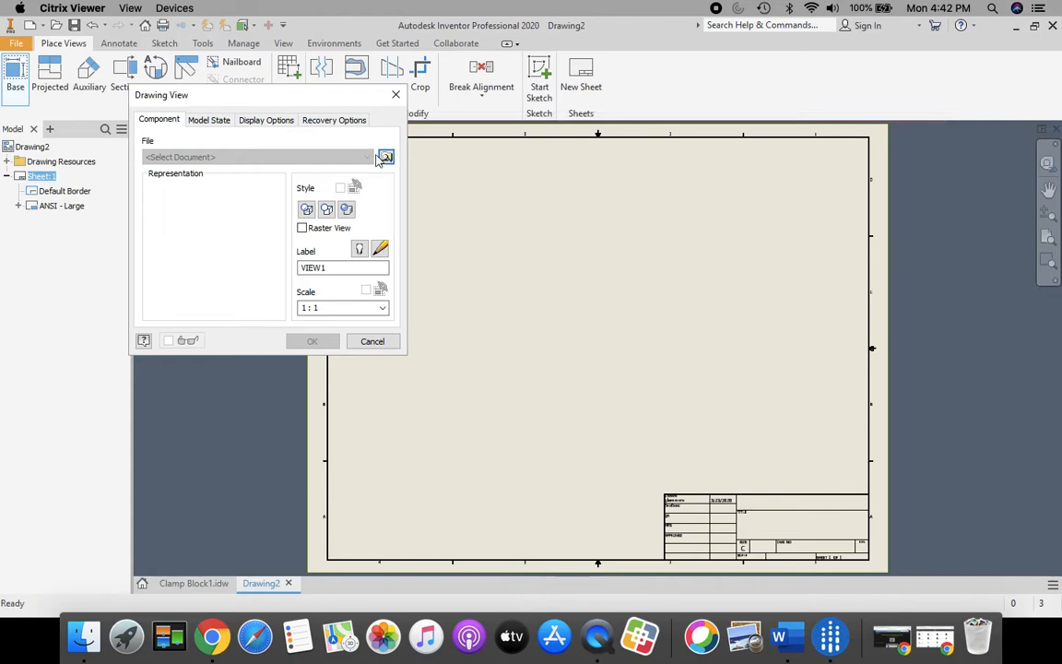
left_click(383, 158)
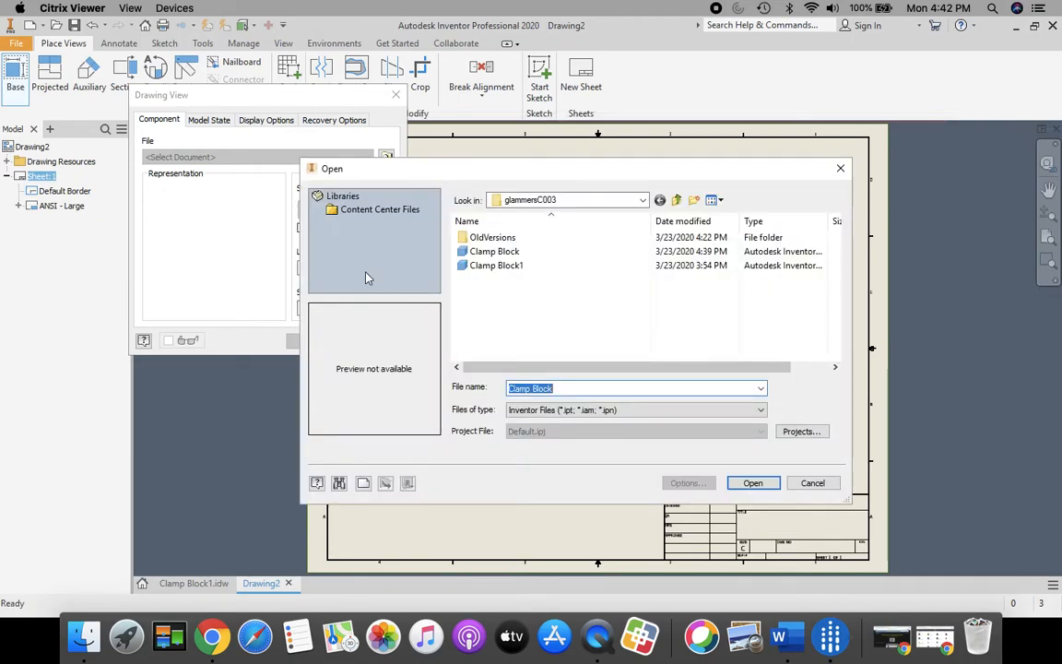
left_click(514, 252)
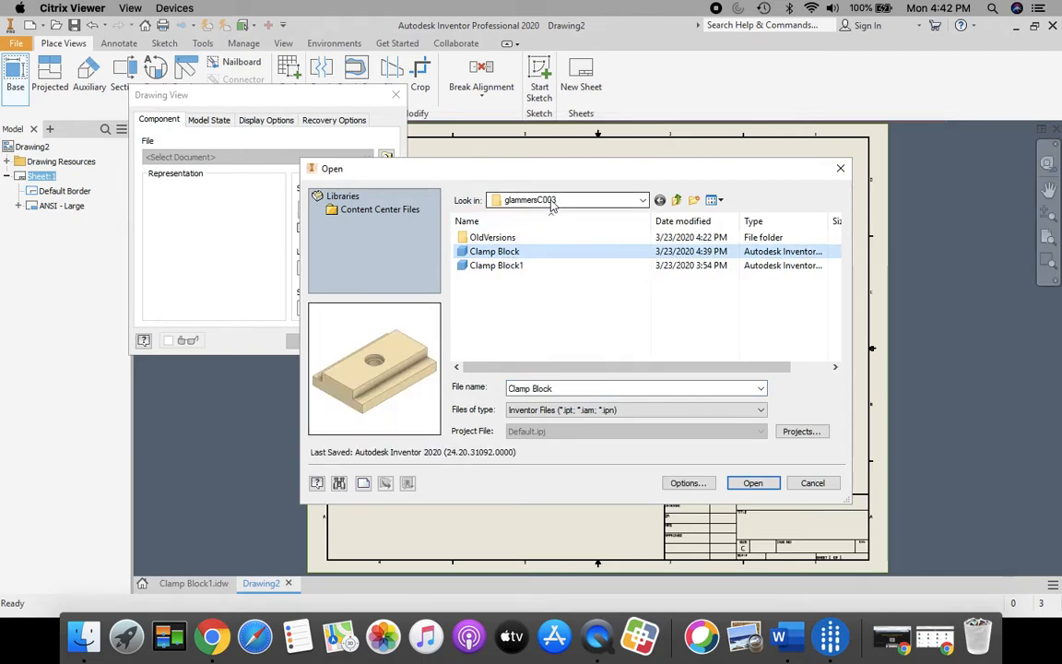
left_click(643, 201)
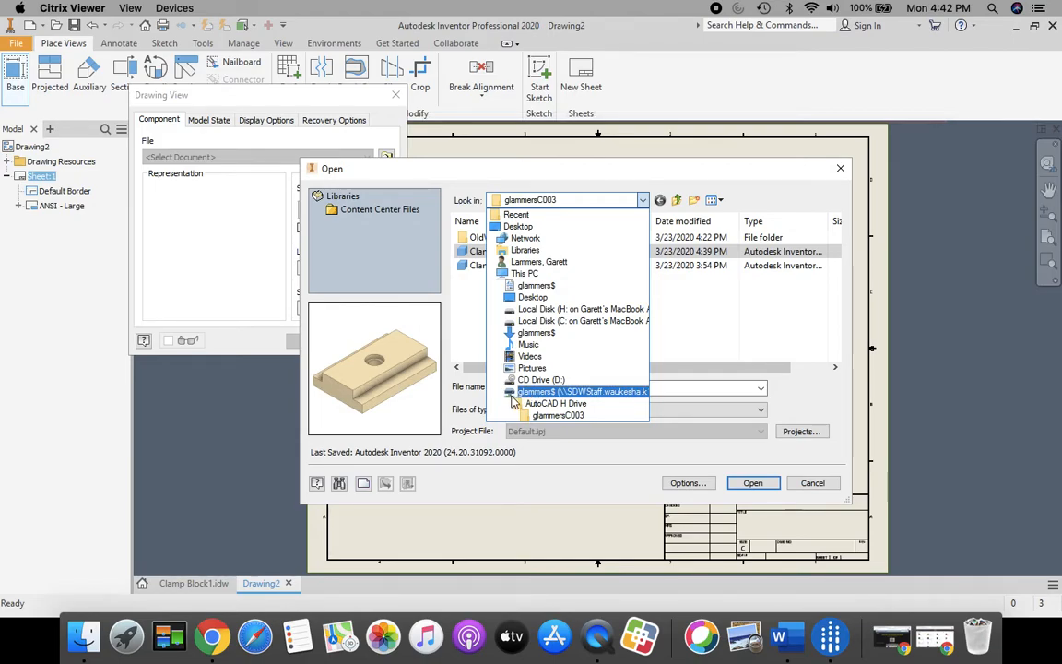
left_click(737, 320)
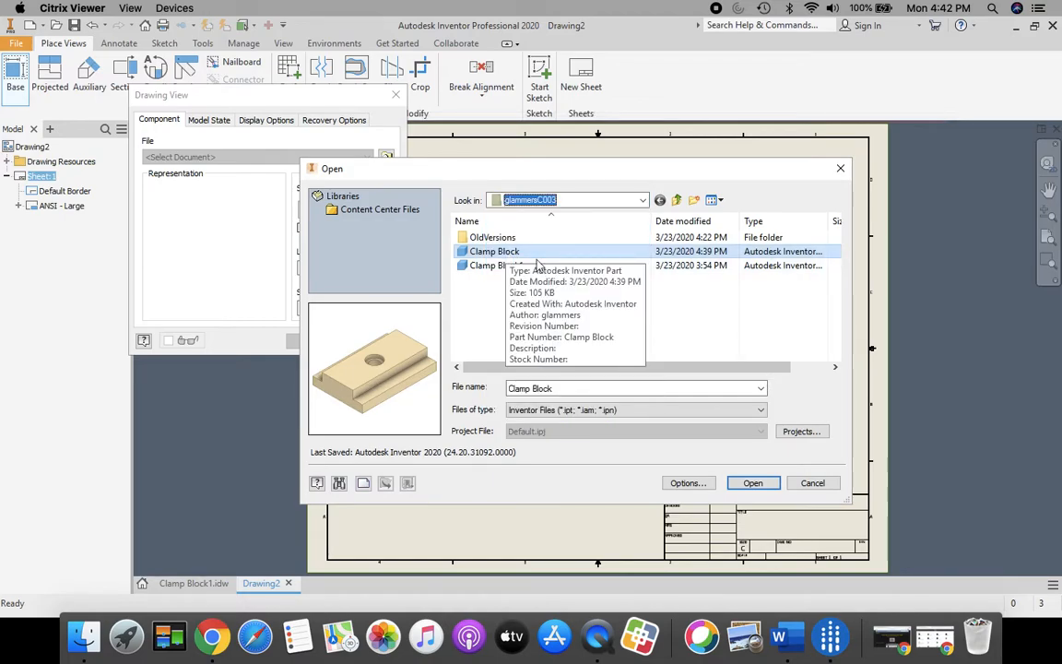
left_click(754, 484)
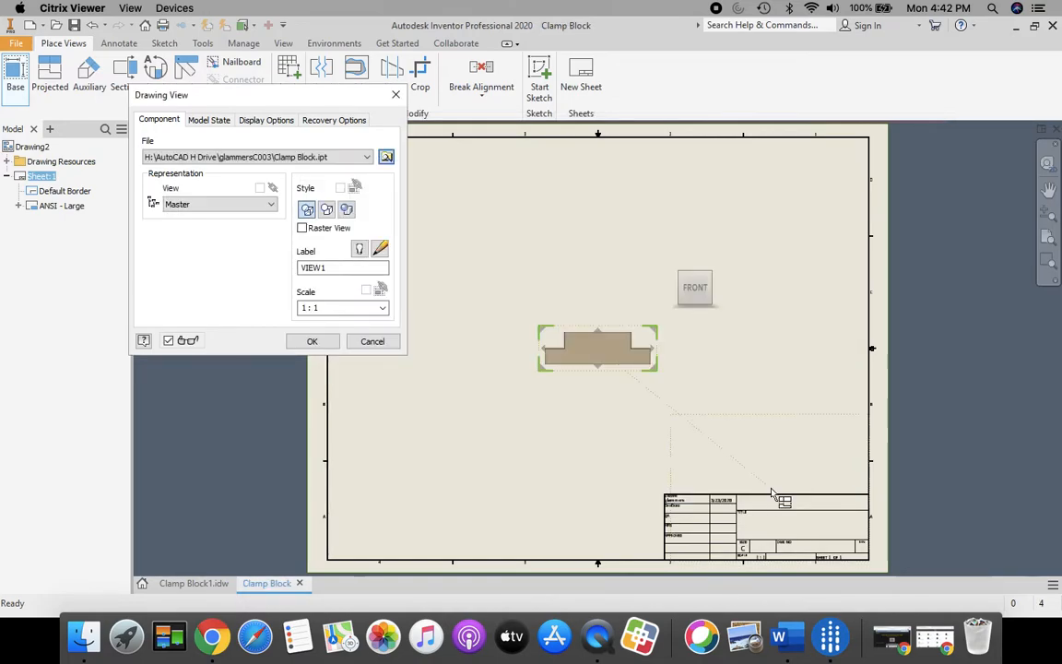
left_click(312, 341)
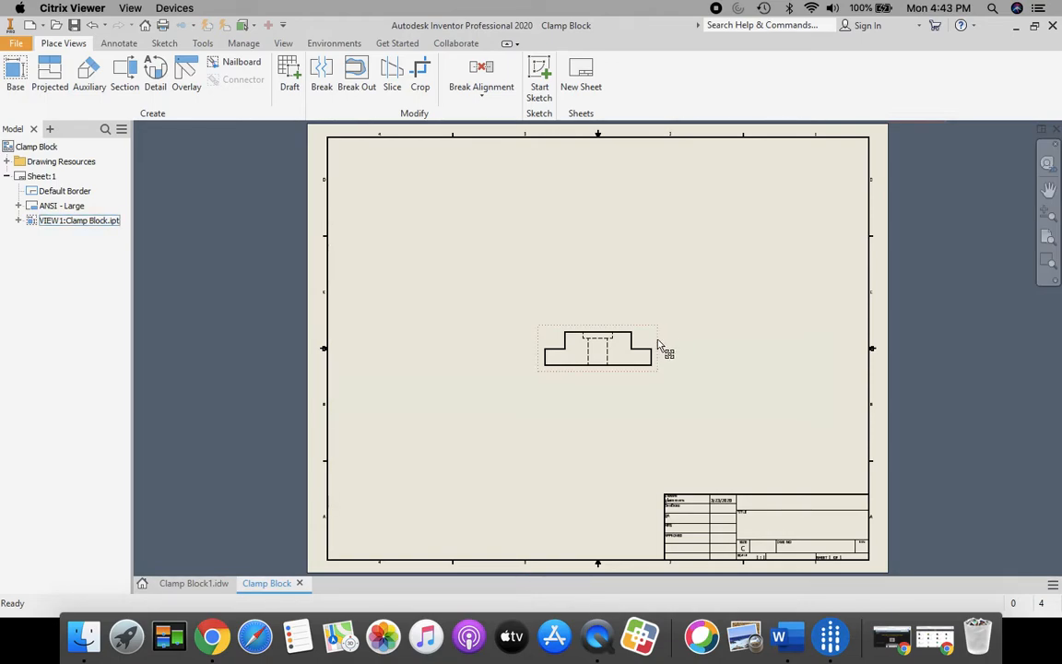
mouse_move(662, 347)
left_mouse_down()
mouse_move(628, 385)
mouse_move(539, 433)
mouse_move(553, 441)
left_mouse_up()
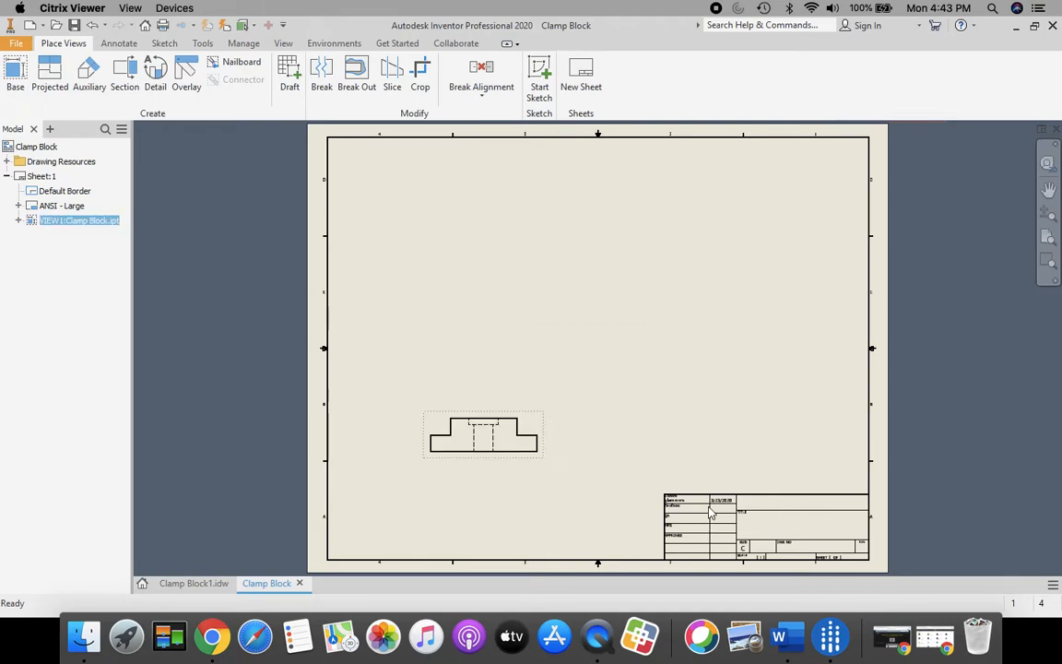
Project the top, right-side and isometric views from the front view and create them on the sheet
left_click(49, 85)
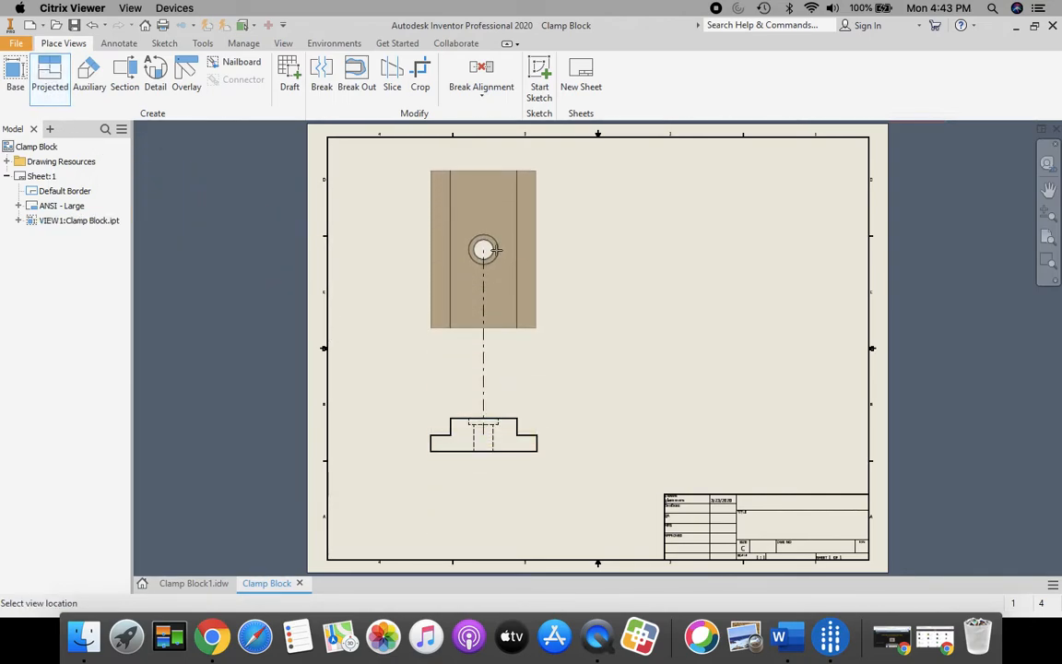
left_click(495, 249)
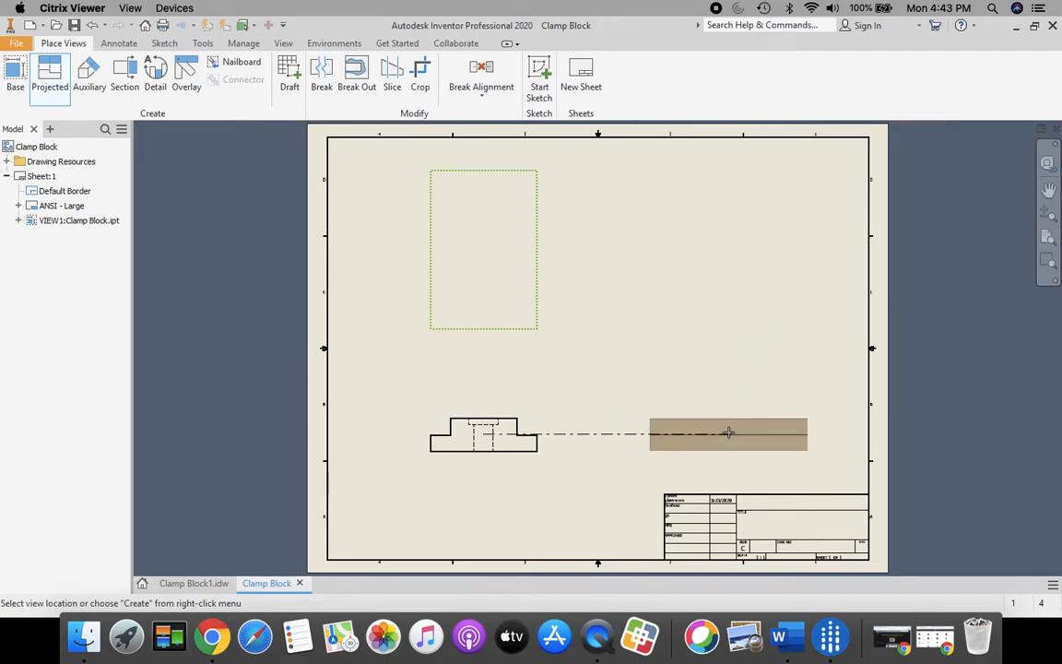
left_click(728, 432)
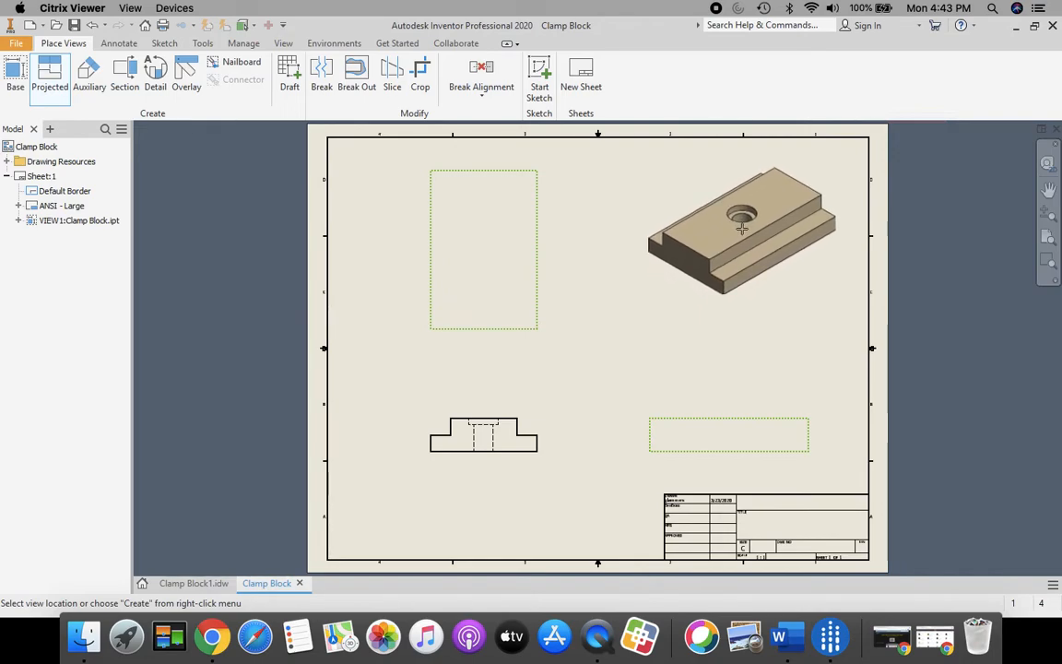
left_click(749, 235)
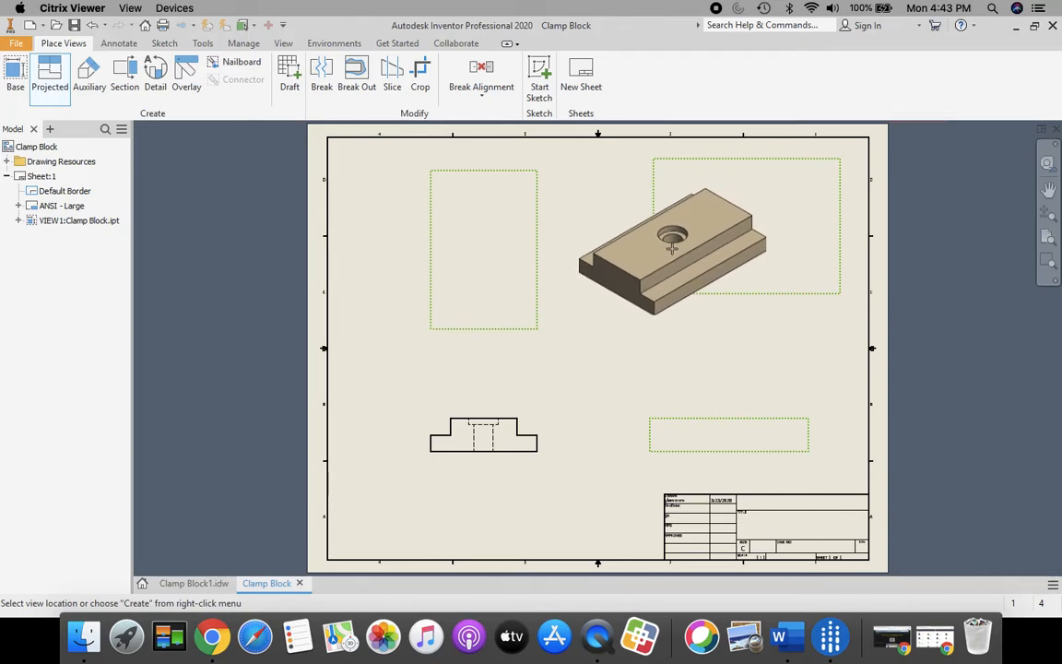
right_click(677, 254)
left_click(727, 248)
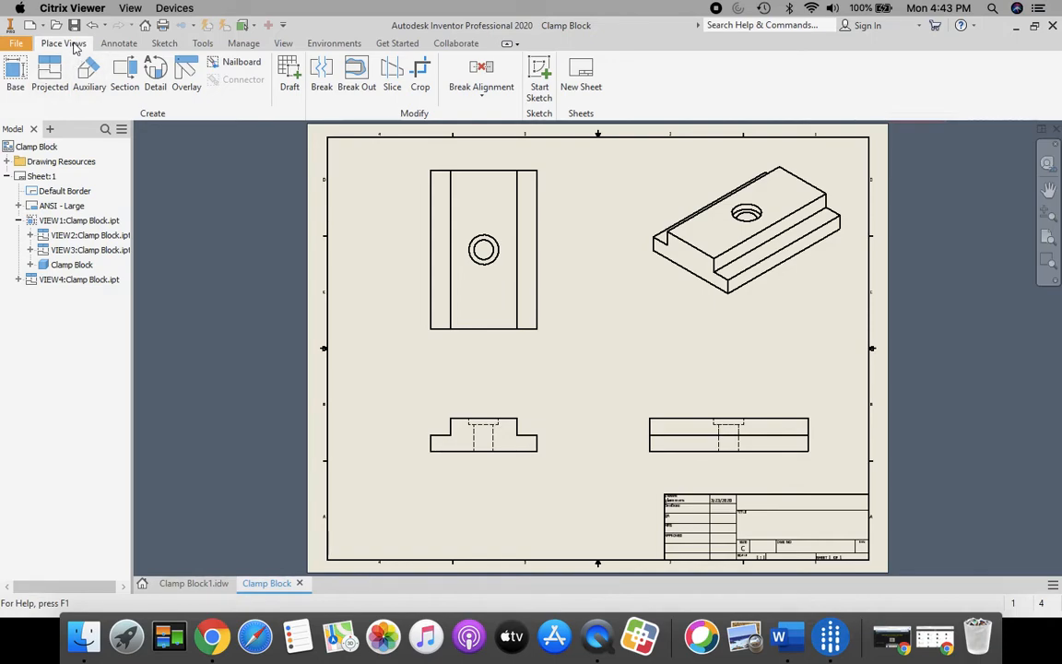
Dimension the width of the raised section and of the right-hand ledge above the front view, with both dimensions in line
left_click(121, 47)
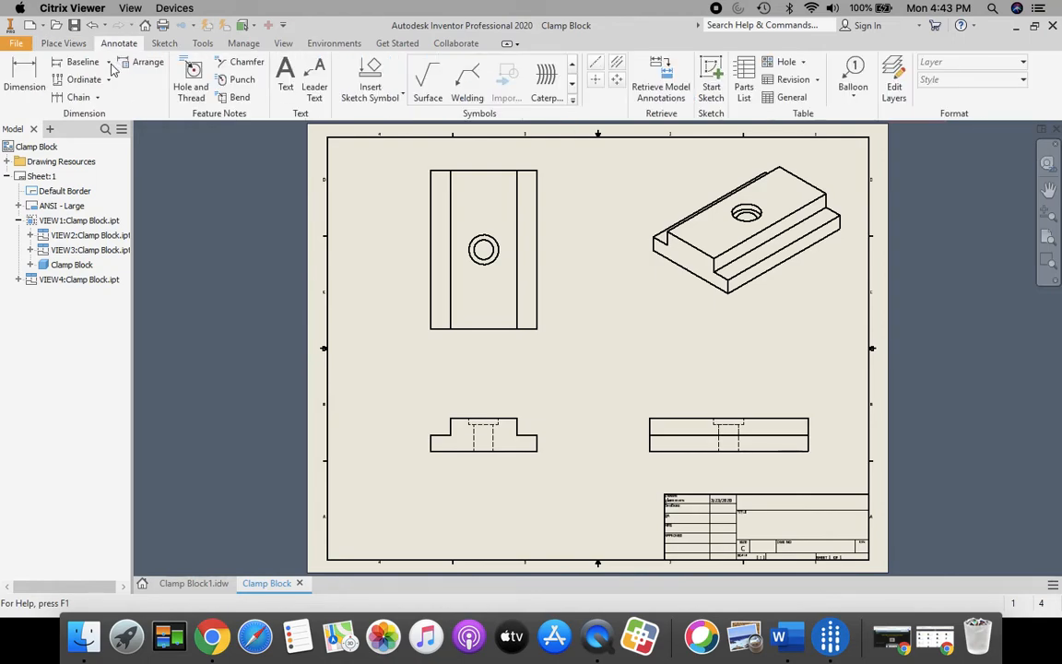
left_click(27, 79)
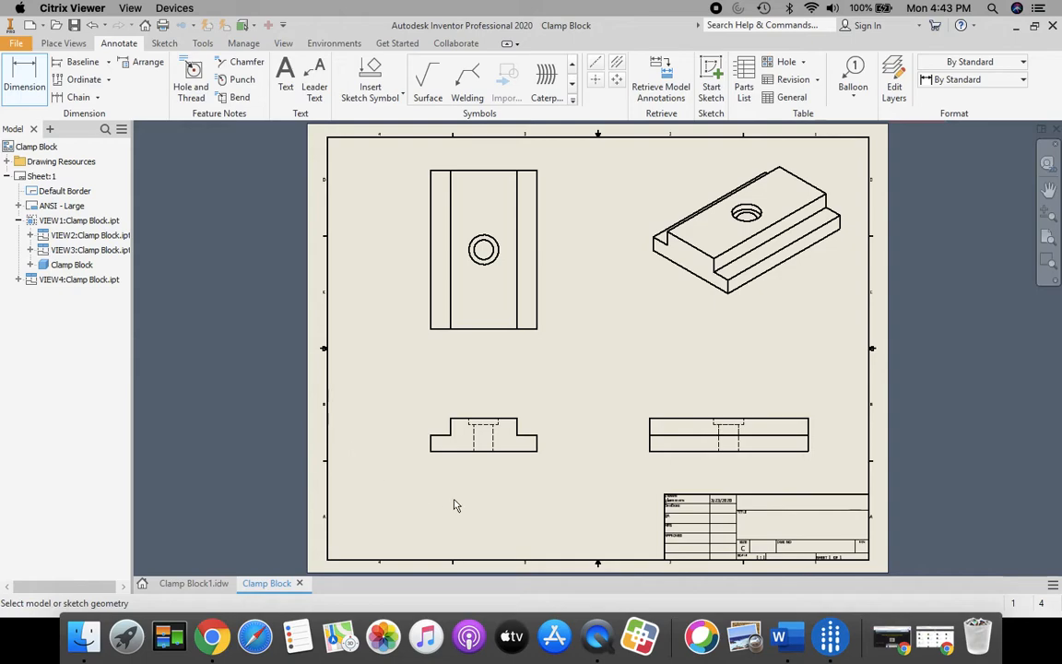
left_click(460, 420)
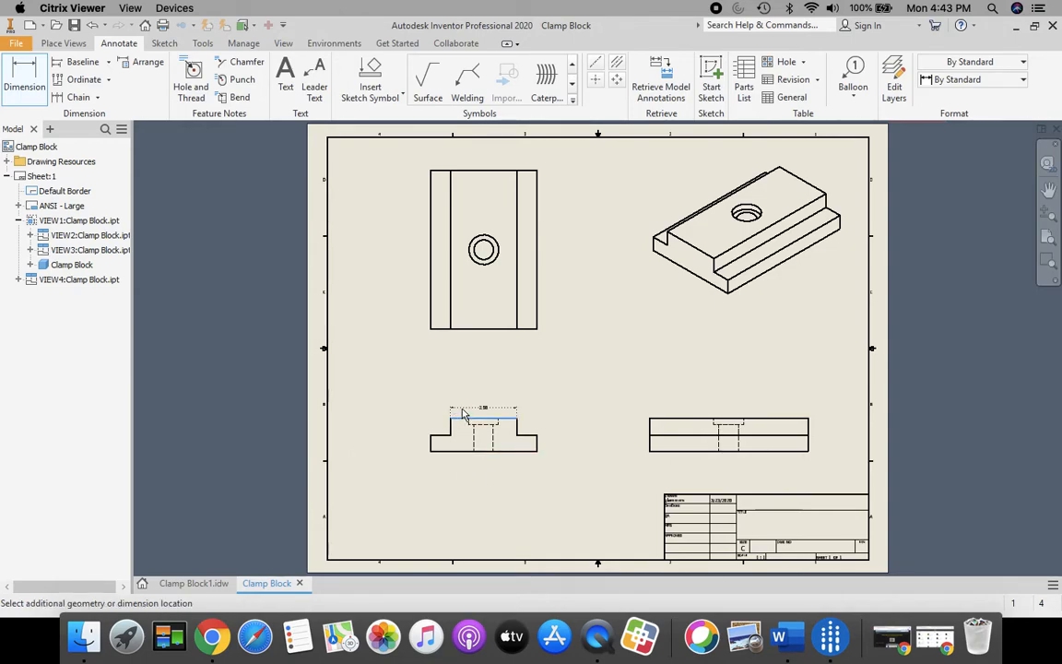
left_click(464, 406)
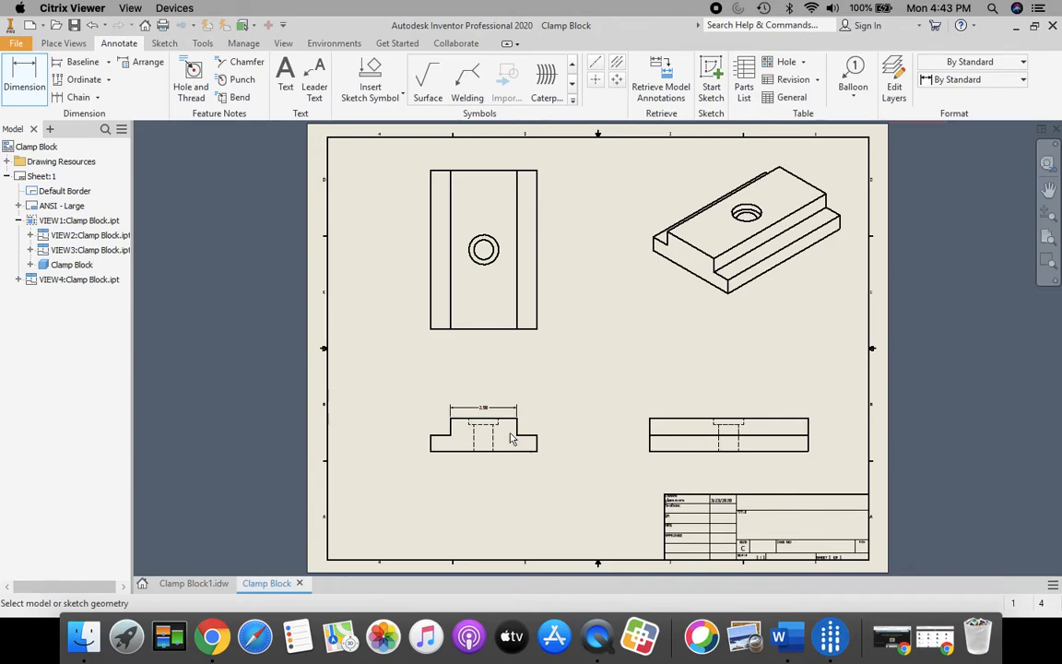
scroll(512, 438, "up", 3)
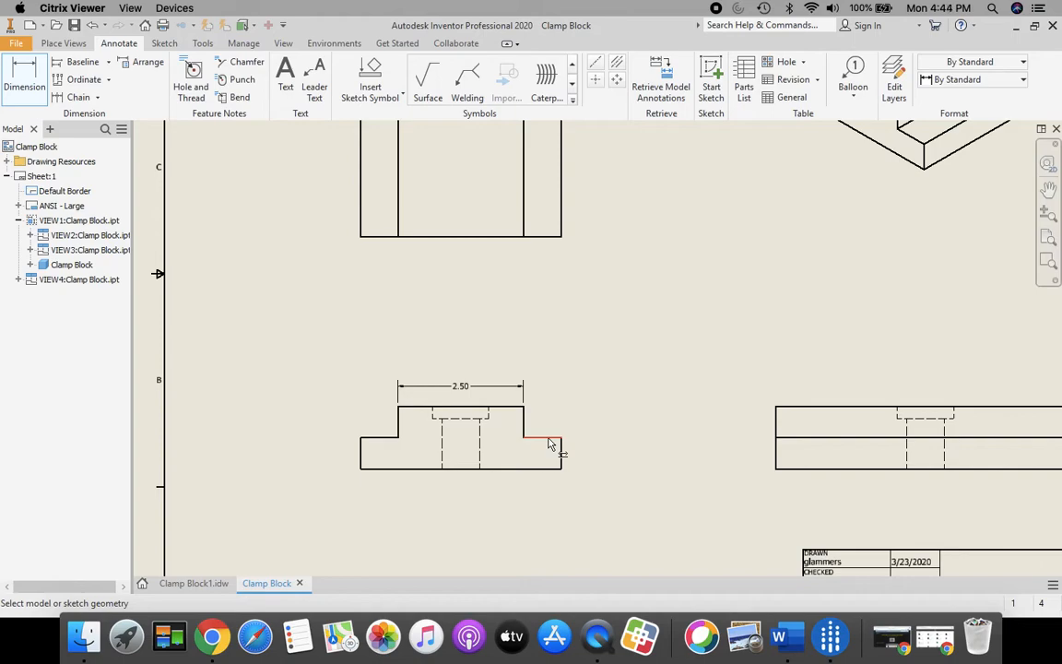
left_click(549, 440)
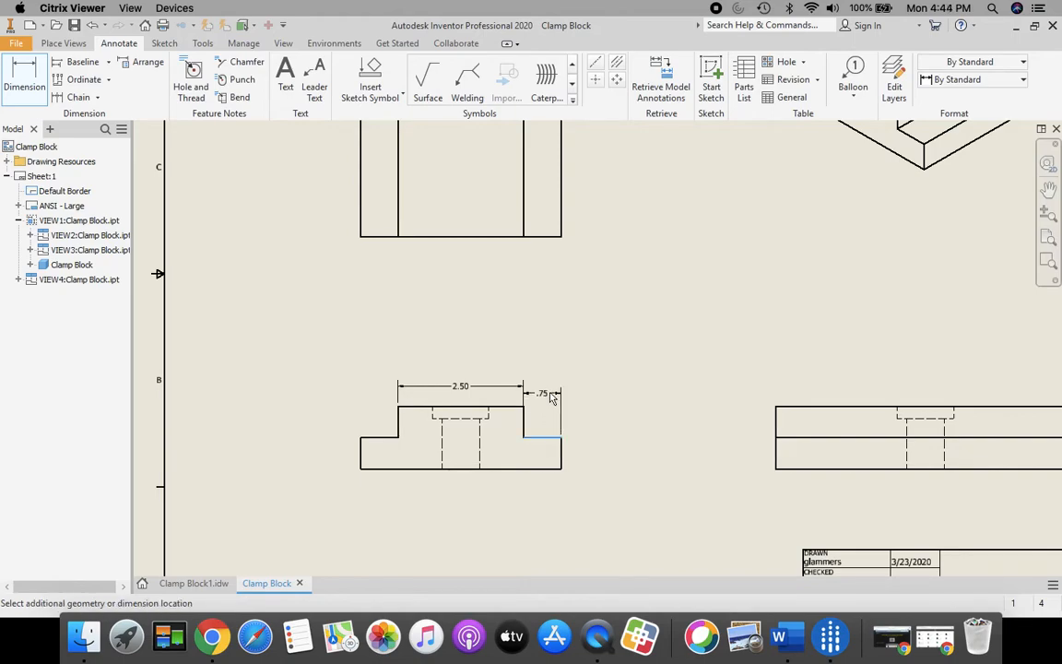
left_click(551, 393)
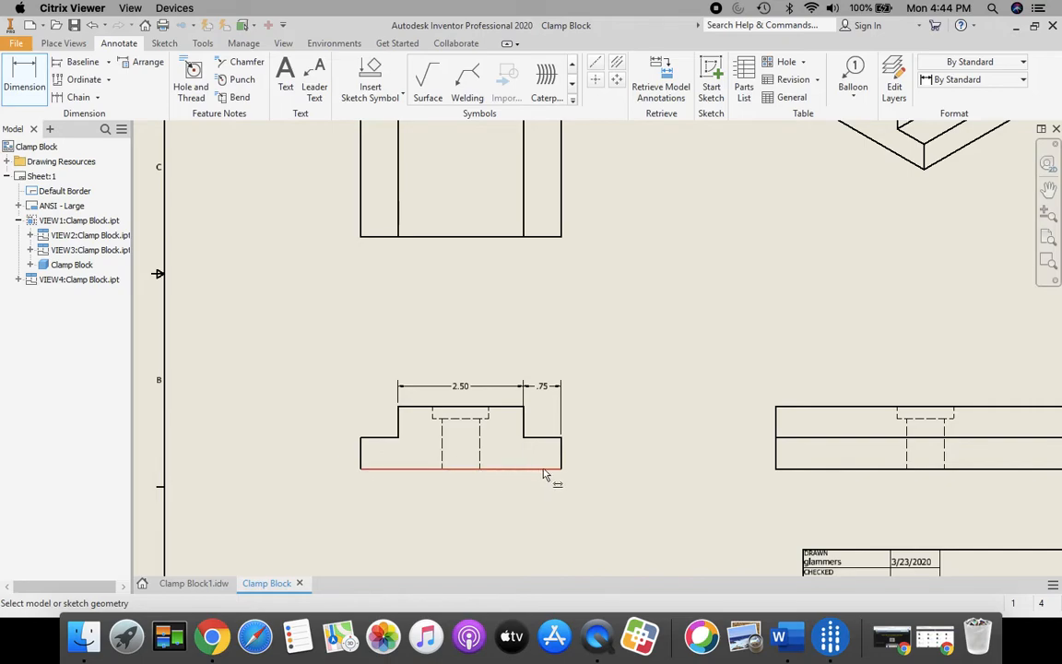
Dimension the overall width of the front view, placing the dimension above the raised-section and ledge dimensions
left_click(391, 468)
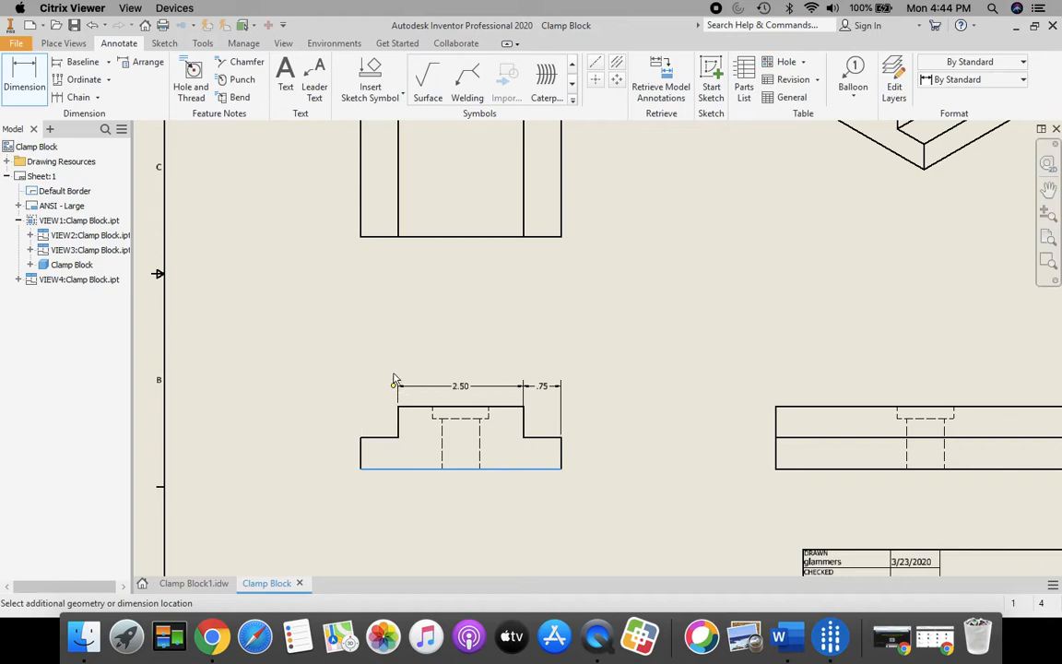
key("Escape")
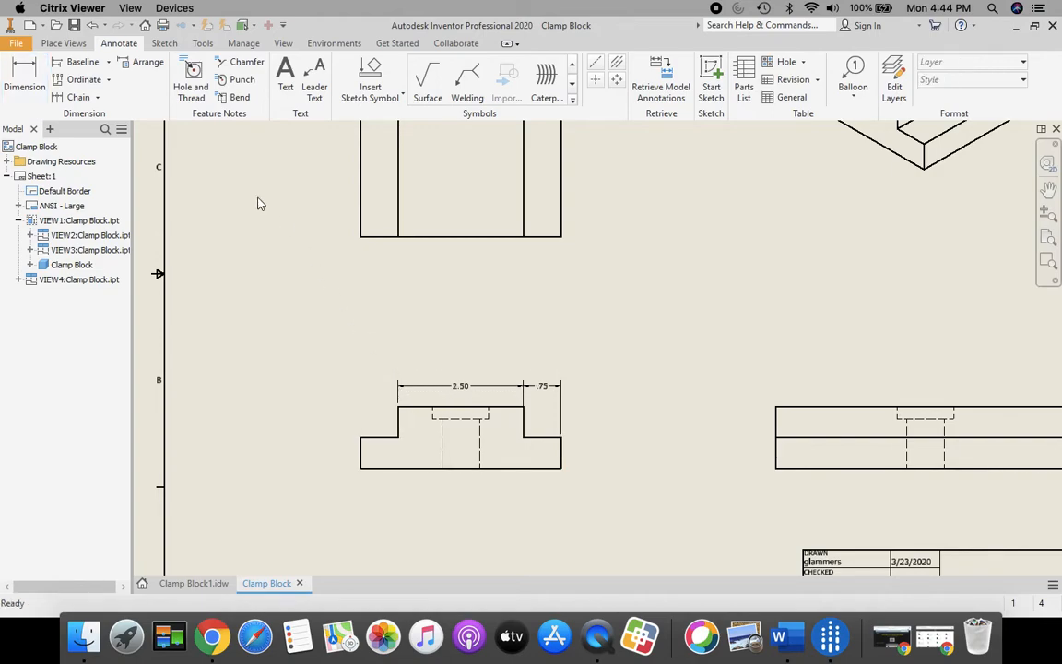
key("d")
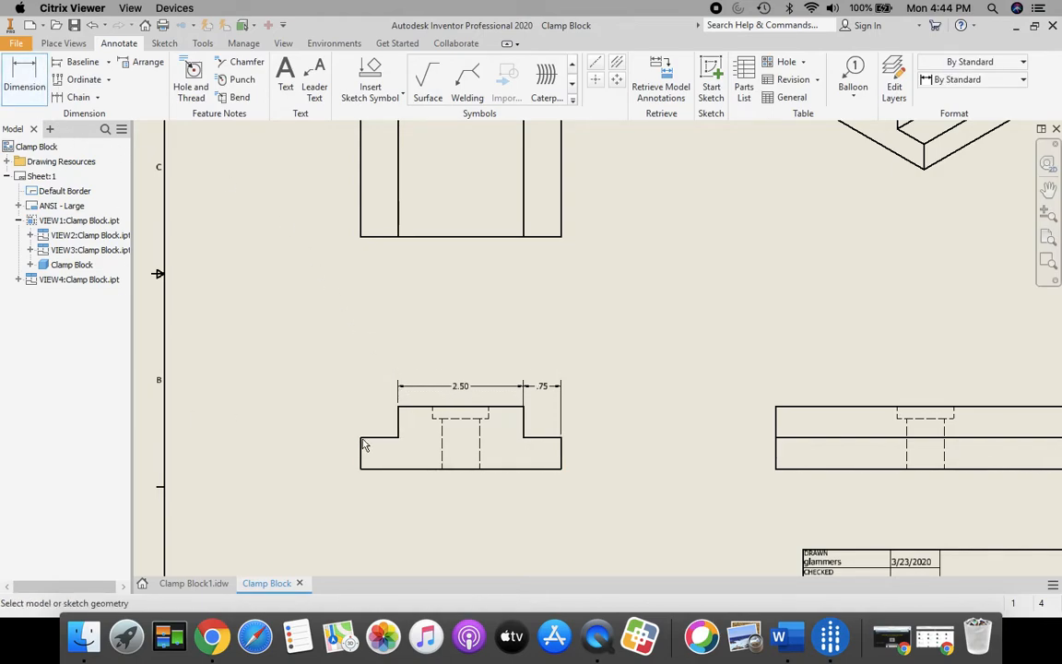
left_click(362, 440)
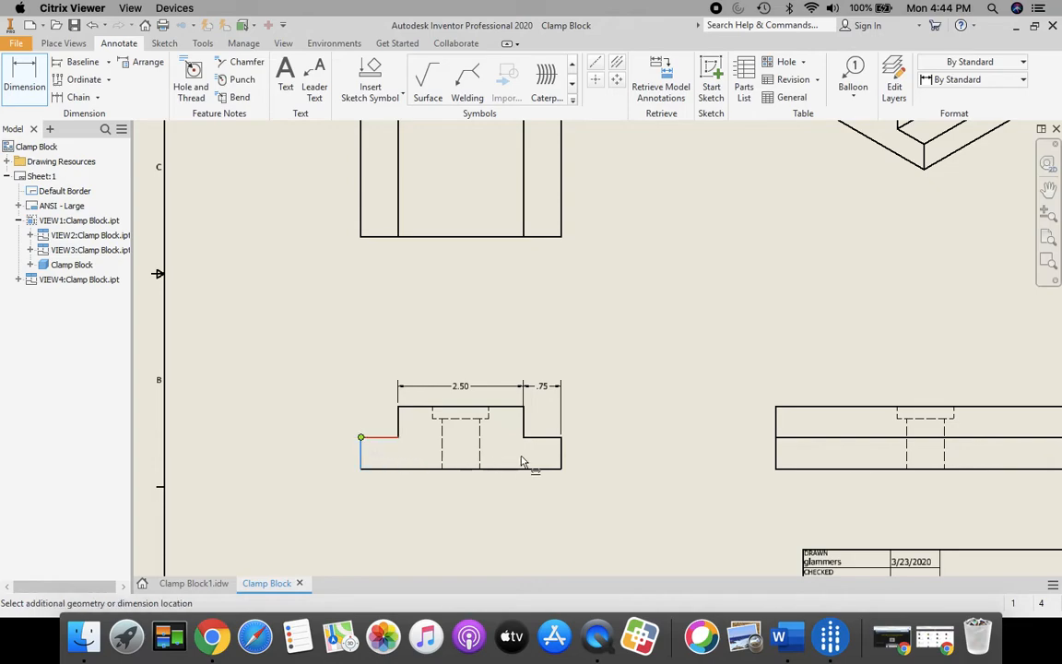
left_click(560, 439)
left_click(453, 367)
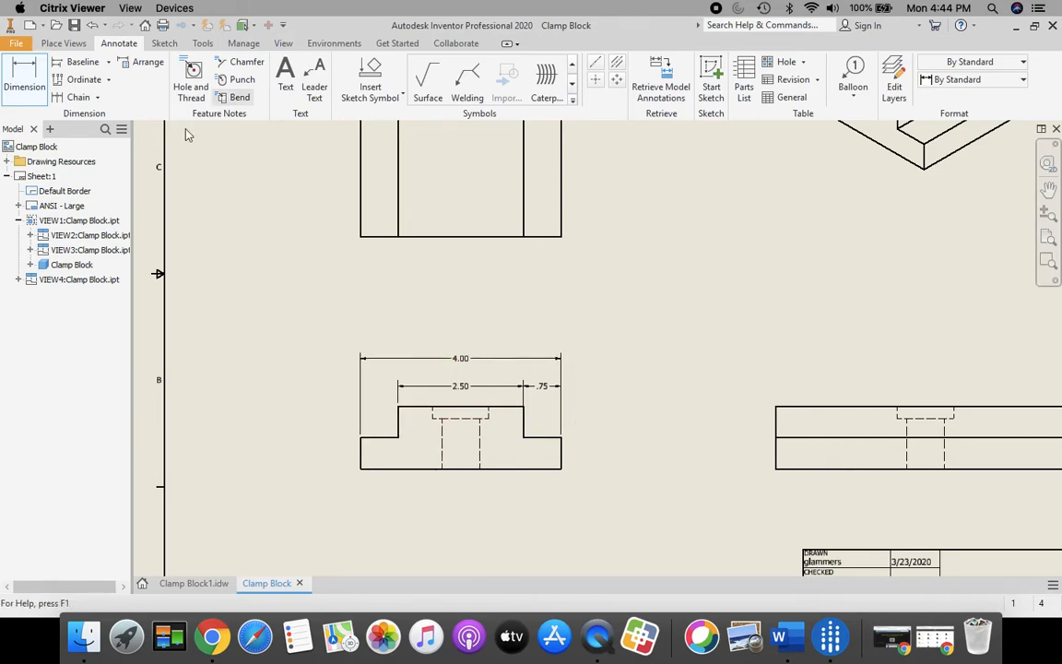
Dimension the raised step's height and the block's overall height to the right of the front view
left_click(524, 420)
left_click(590, 421)
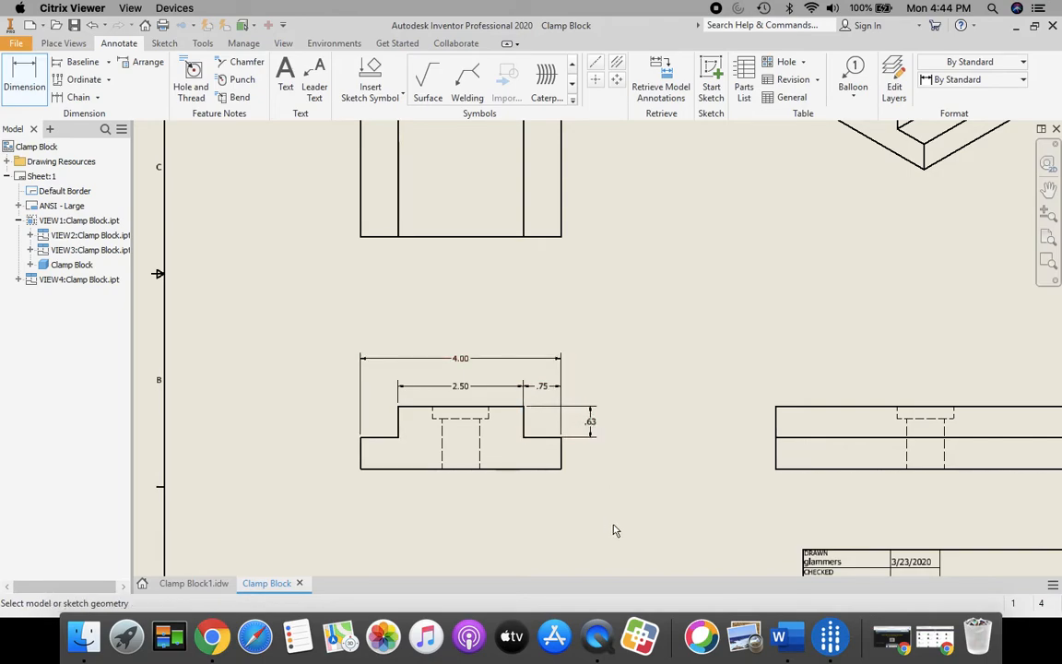
left_click(509, 407)
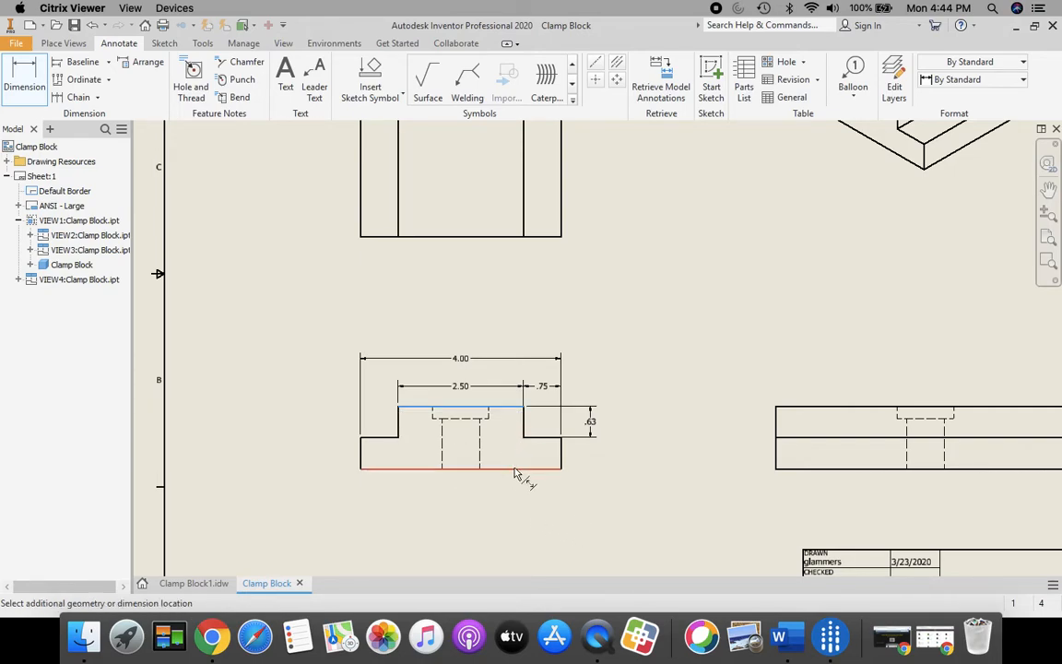
left_click(514, 470)
left_click(625, 436)
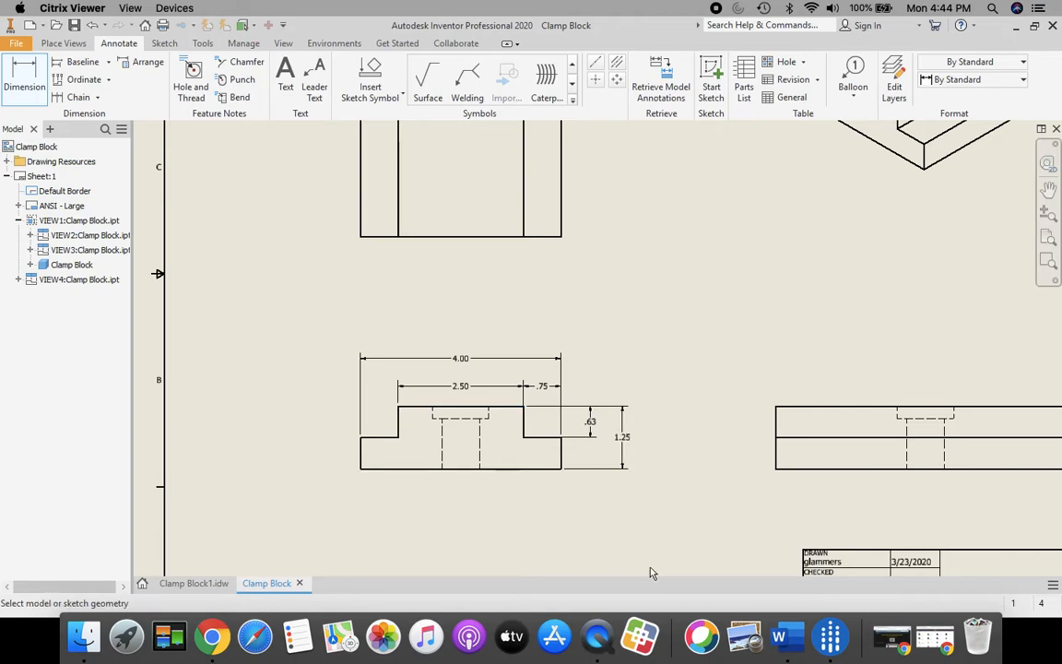
Dimension the overall length of the block above the right-side view
scroll(611, 540, "down", 3)
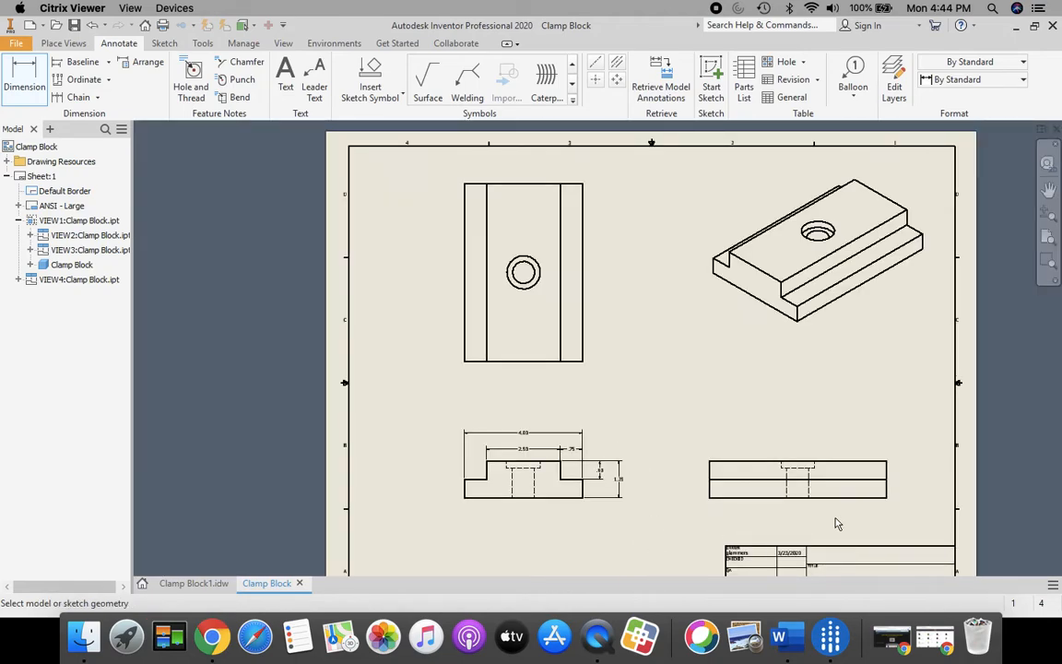
left_click(835, 462)
left_click(812, 449)
Locate the counterbored hole in the top view with dimensions from the raised section's right edge and from the block's lower edge
scroll(835, 472, "up", 3)
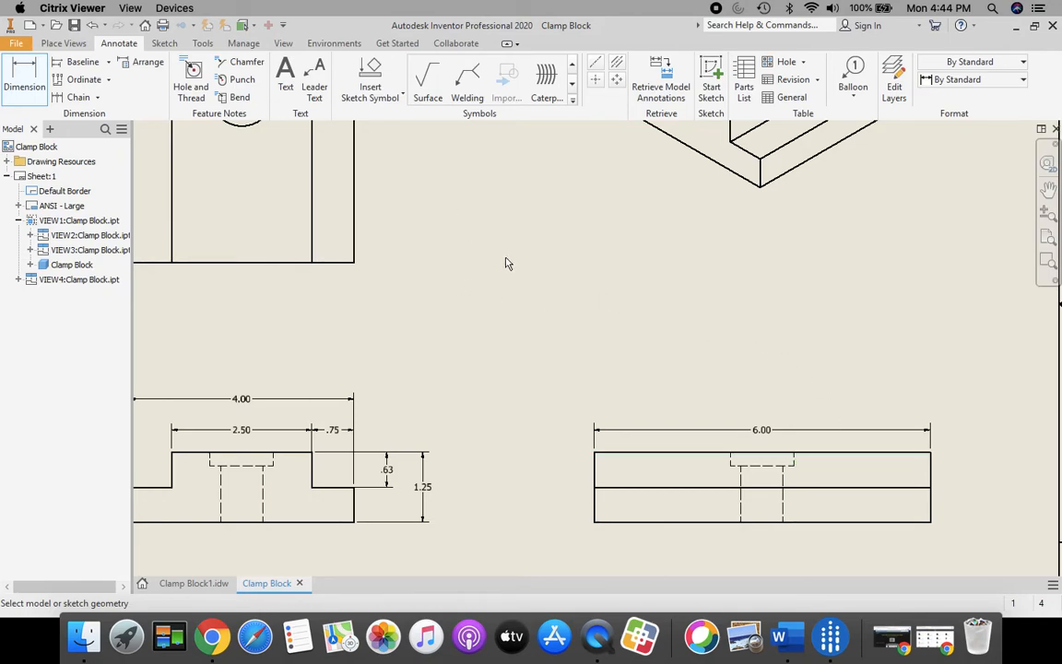
mouse_move(509, 262)
middle_mouse_down()
mouse_move(569, 308)
mouse_move(723, 383)
middle_mouse_up()
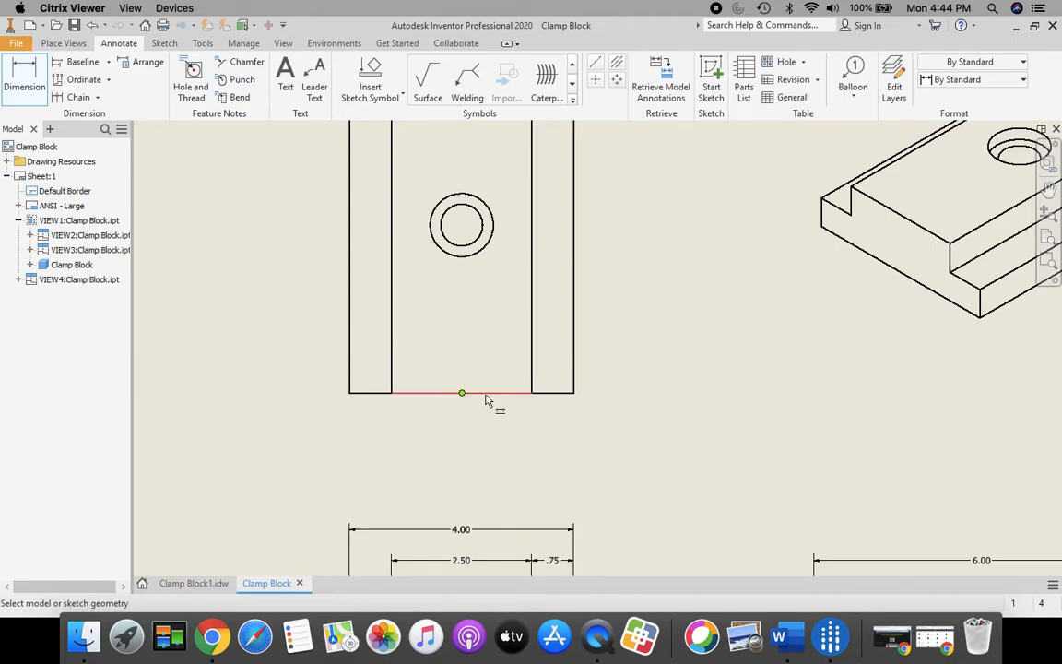
left_click(533, 336)
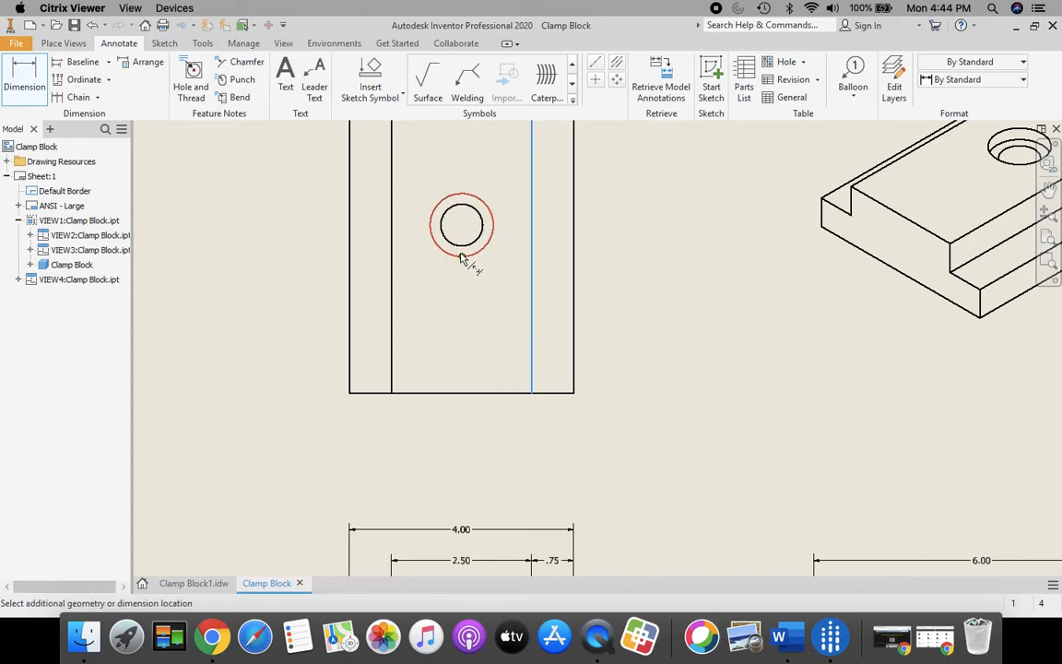
left_click(468, 243)
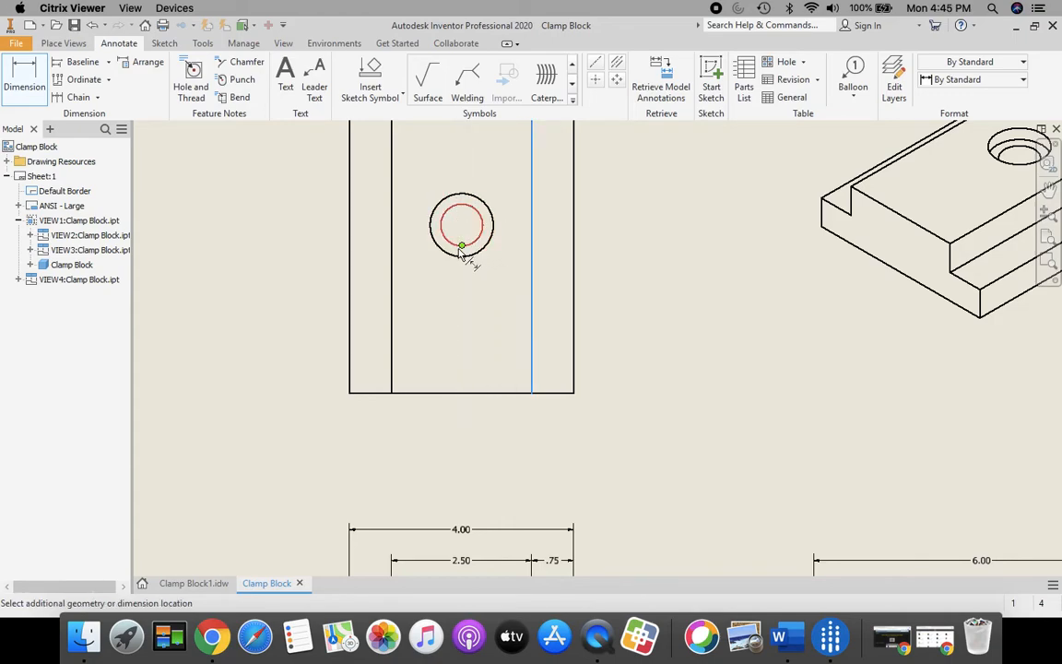
left_click(464, 259)
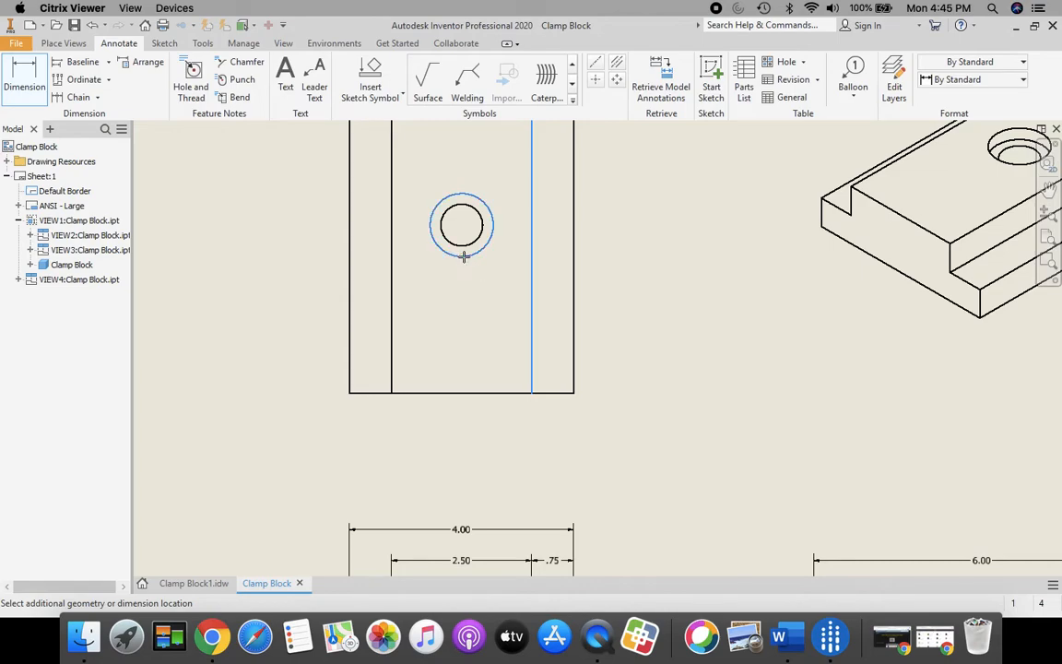
left_click(498, 434)
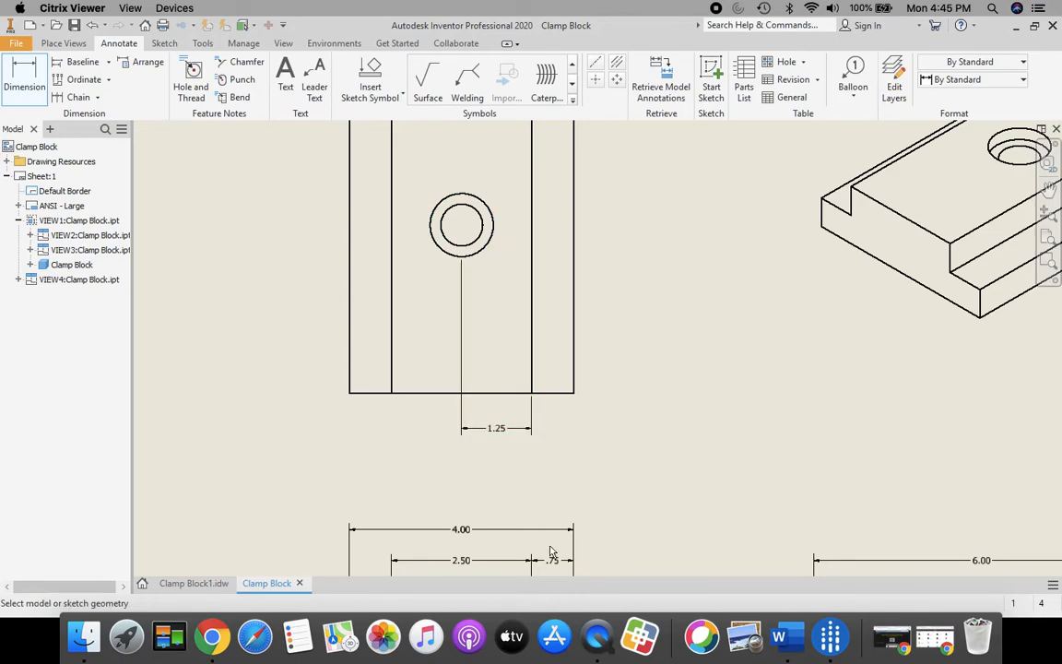
left_click(502, 393)
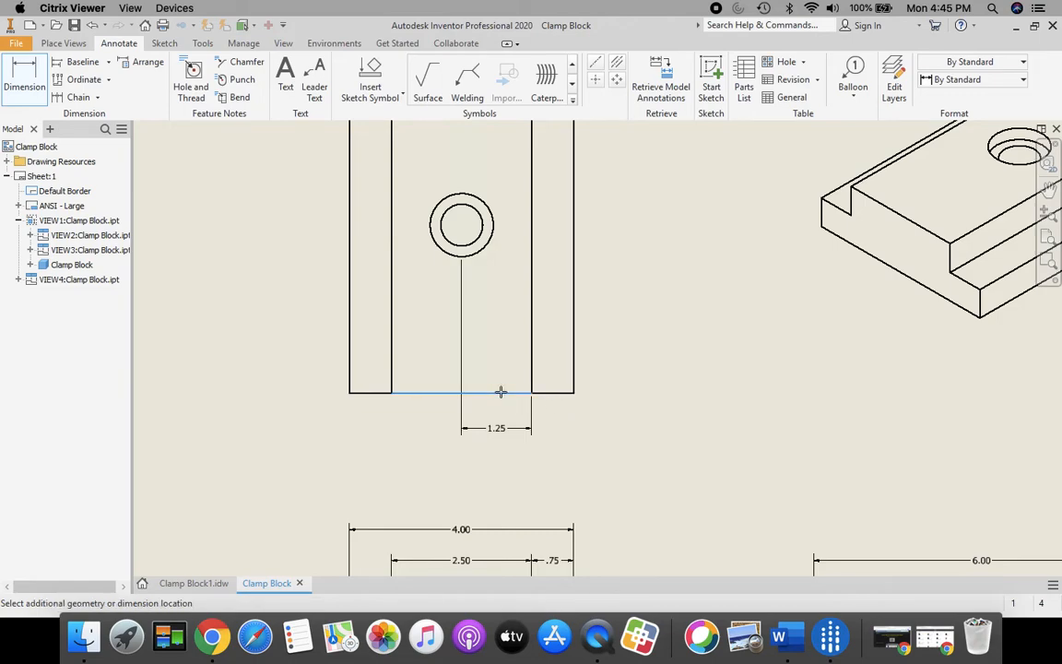
left_click(493, 225)
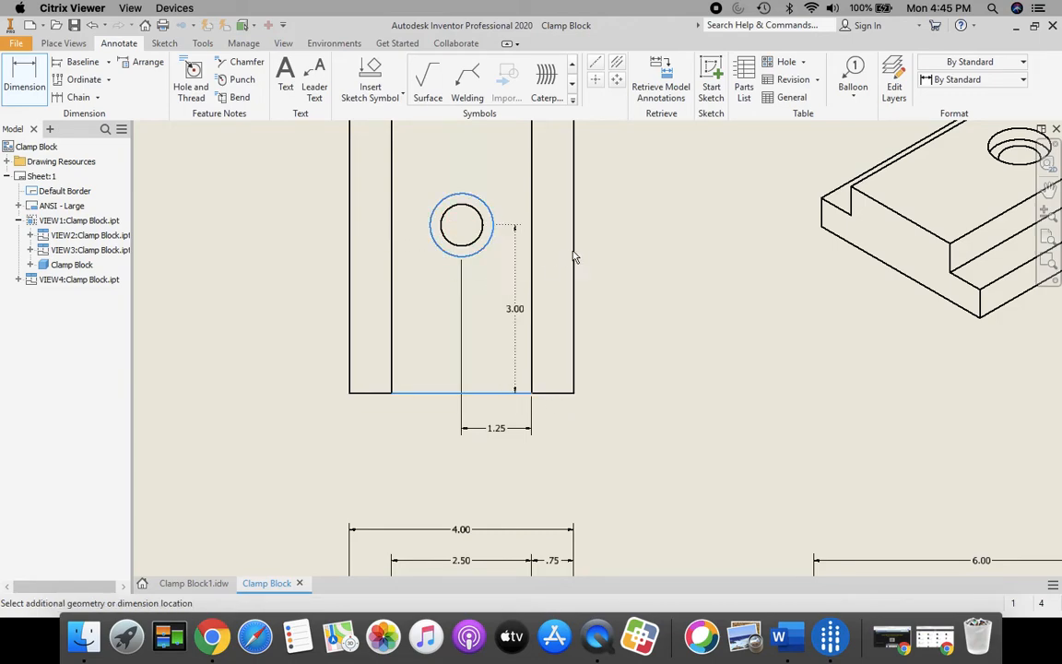
left_click(625, 258)
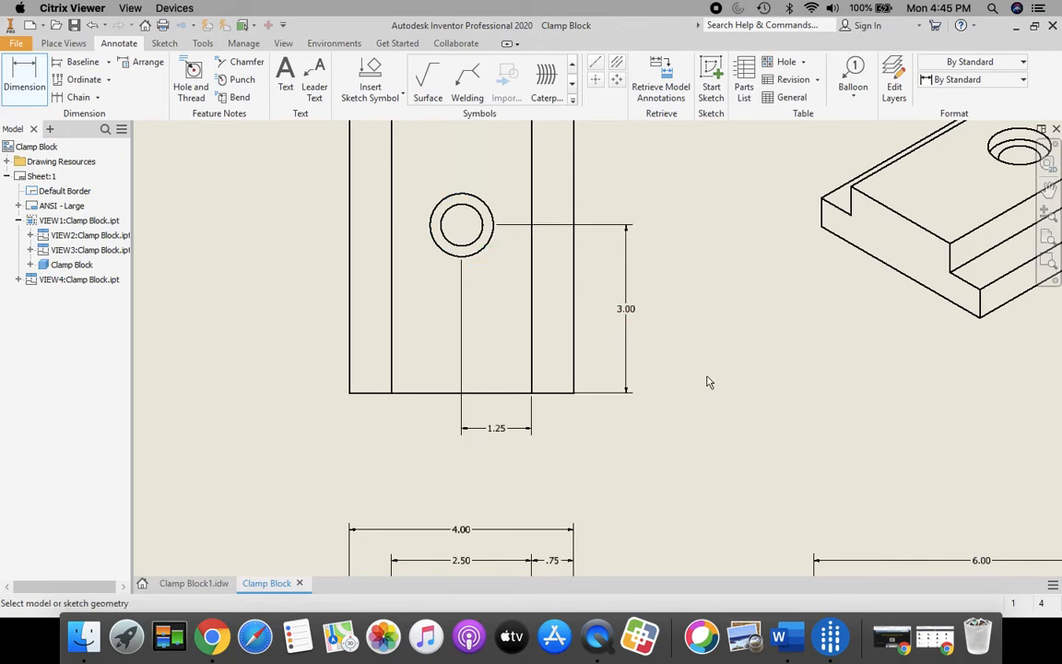
Add a hole note to the counterbored hole, placing its text to the upper right outside the top view
middle_click_drag(703, 358, 710, 439)
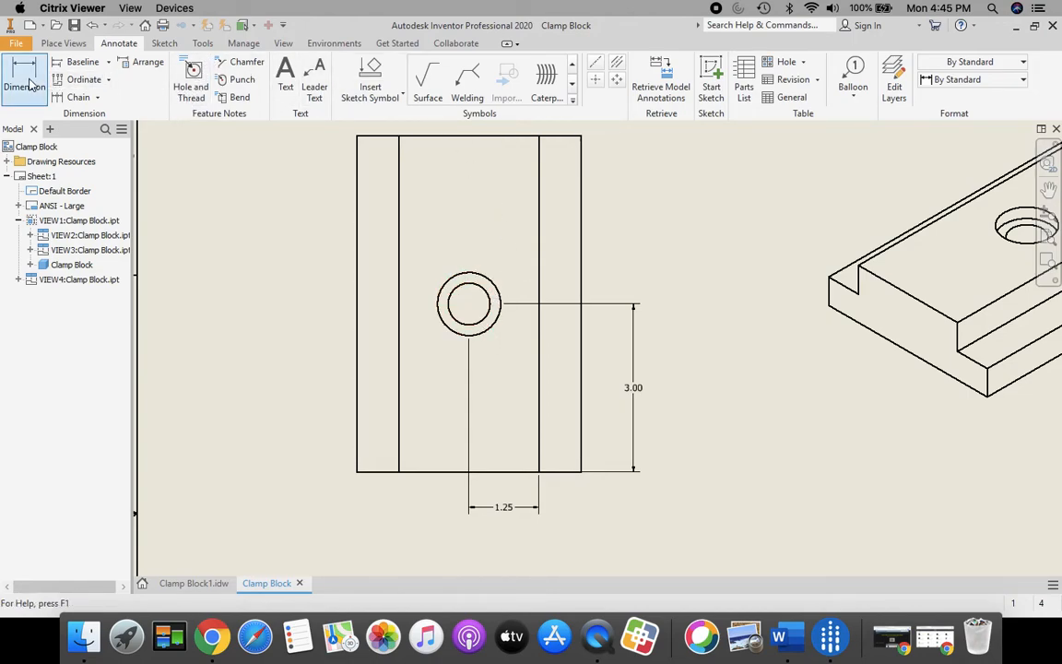
left_click(196, 77)
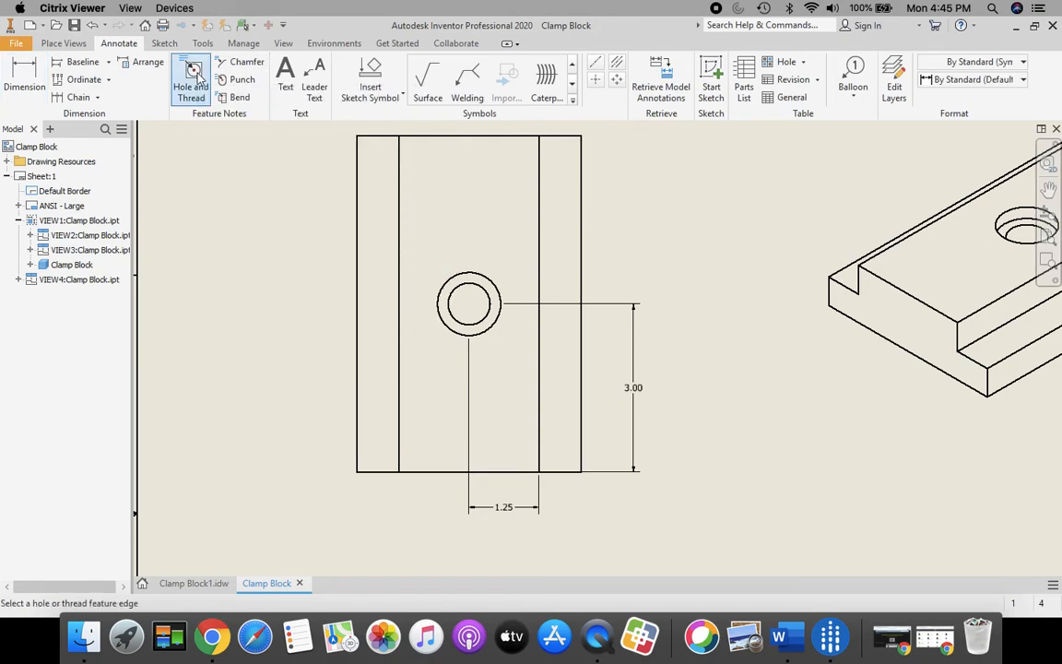
left_click(500, 292)
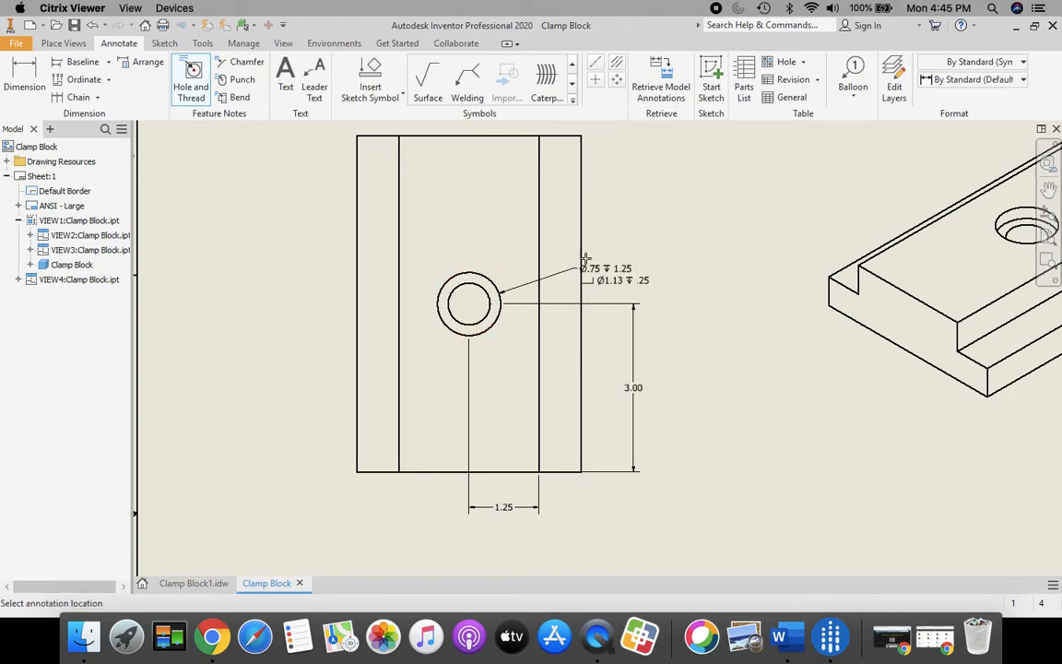
left_click(611, 239)
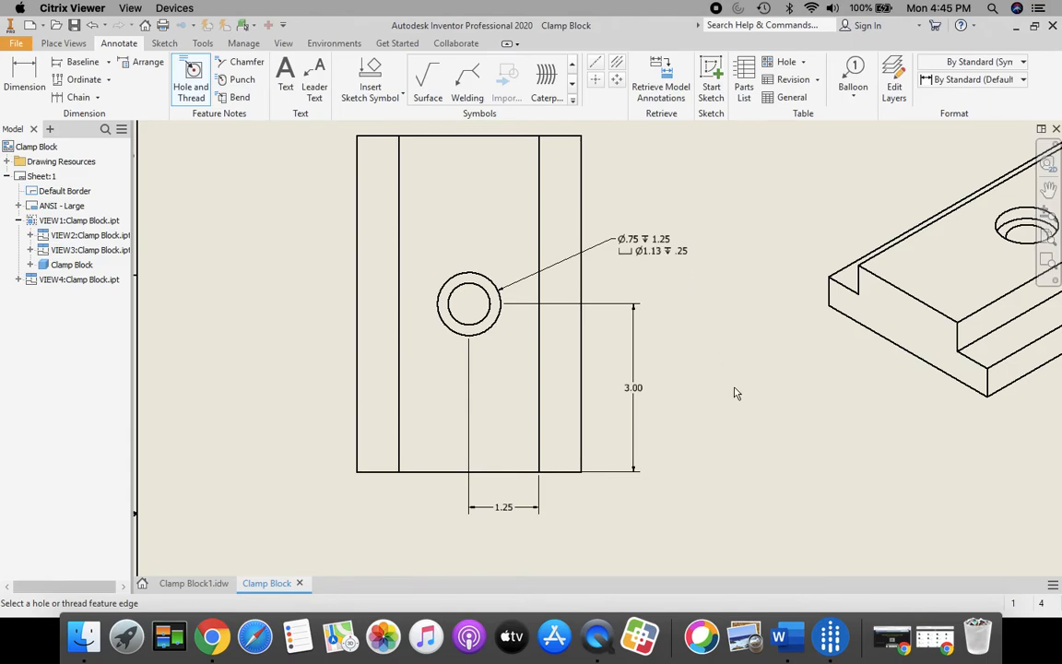
left_click(1049, 239)
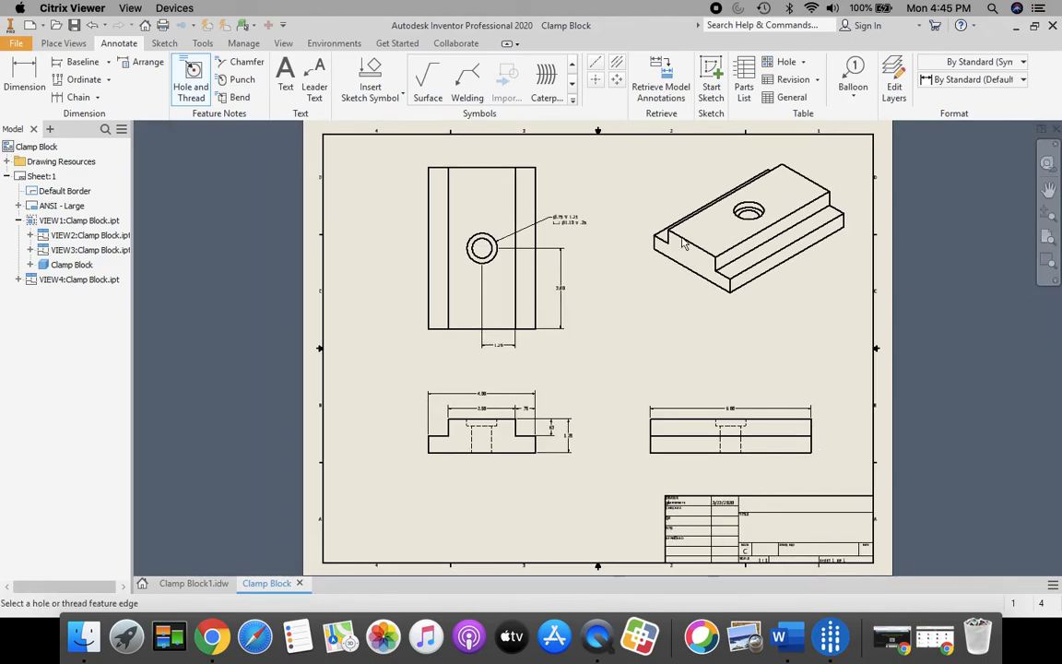
Save the drawing as an Inventor drawing file (*.idw) named Clamp Block in the current folder
left_click(16, 46)
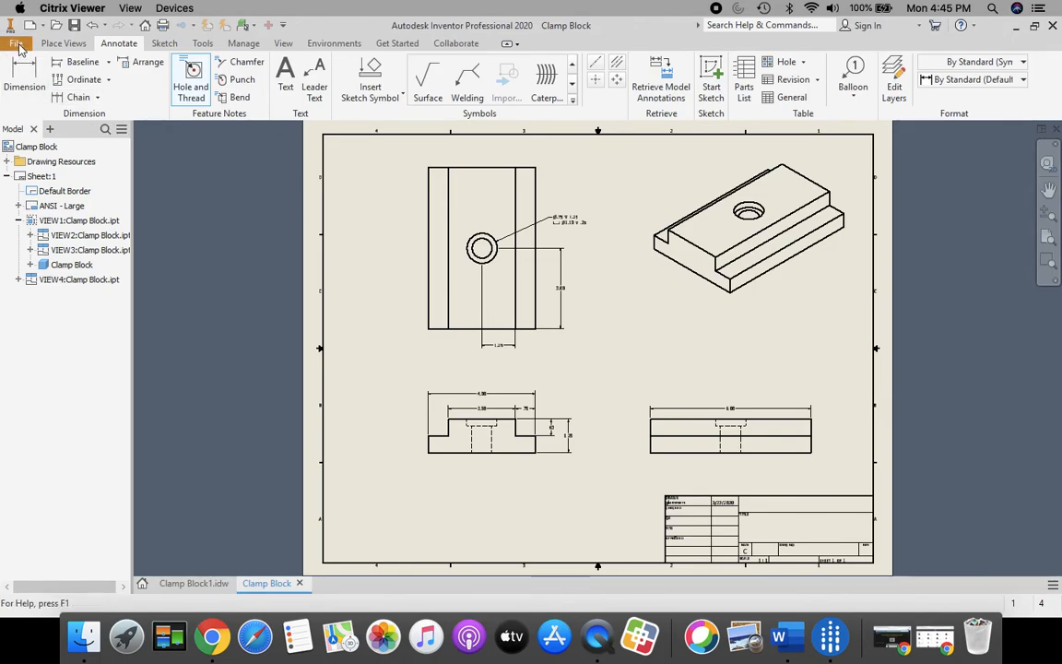
left_click(53, 198)
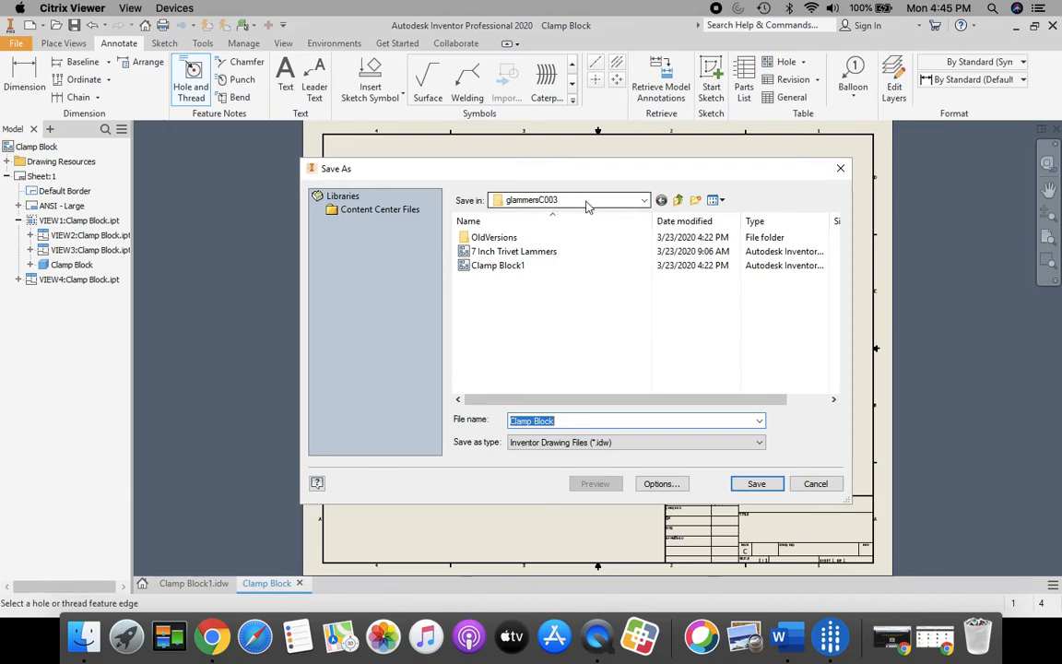
left_click(645, 201)
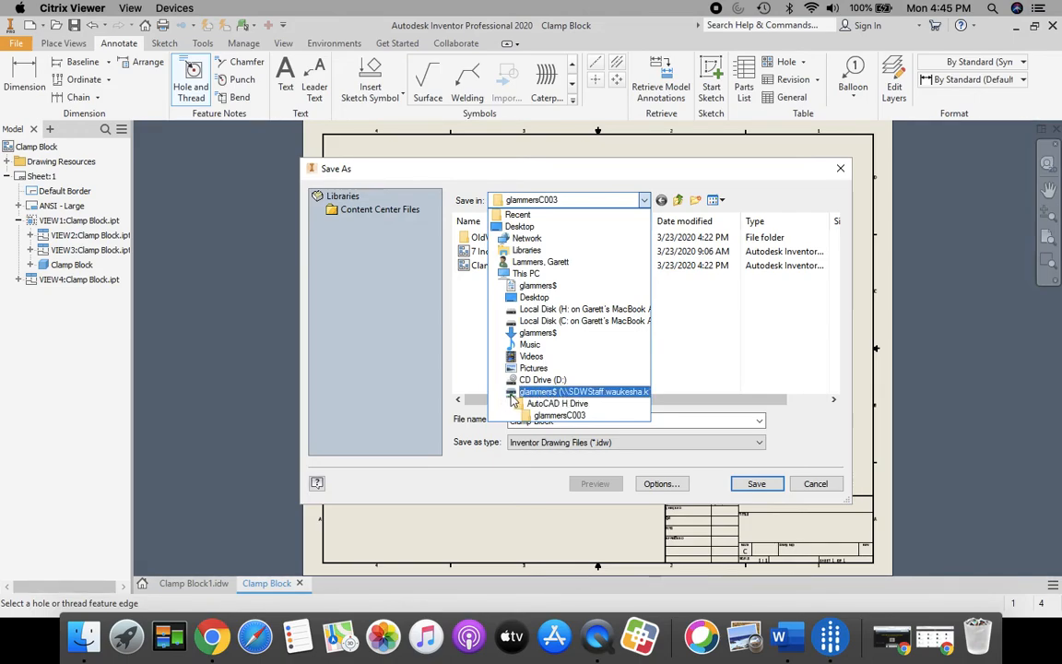
left_click(772, 344)
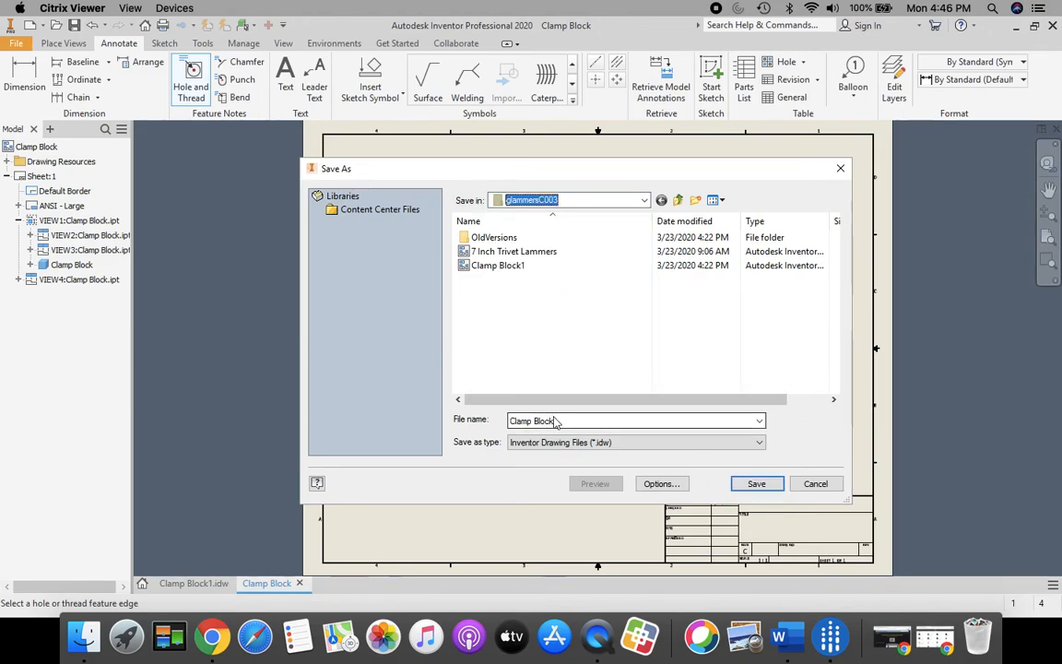
key("Tab")
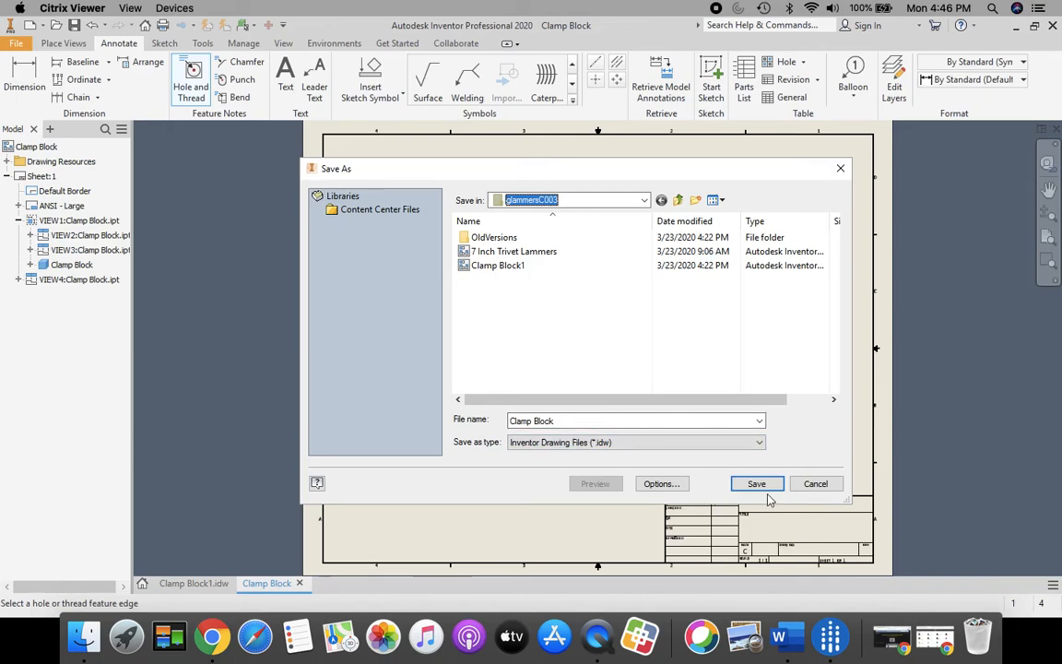
left_click(759, 487)
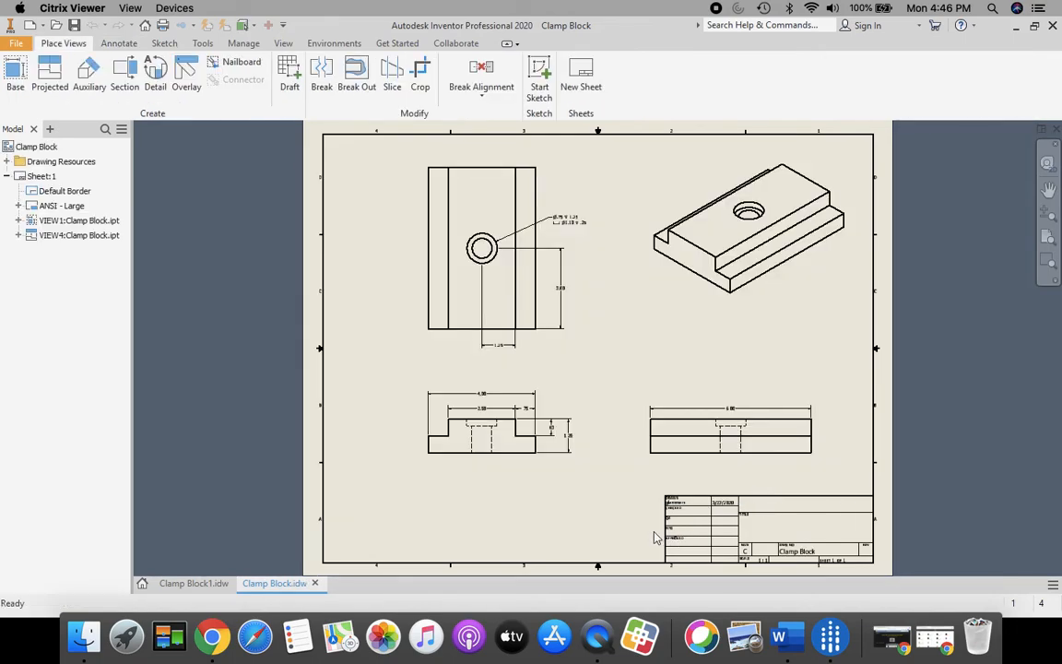
left_click(569, 444)
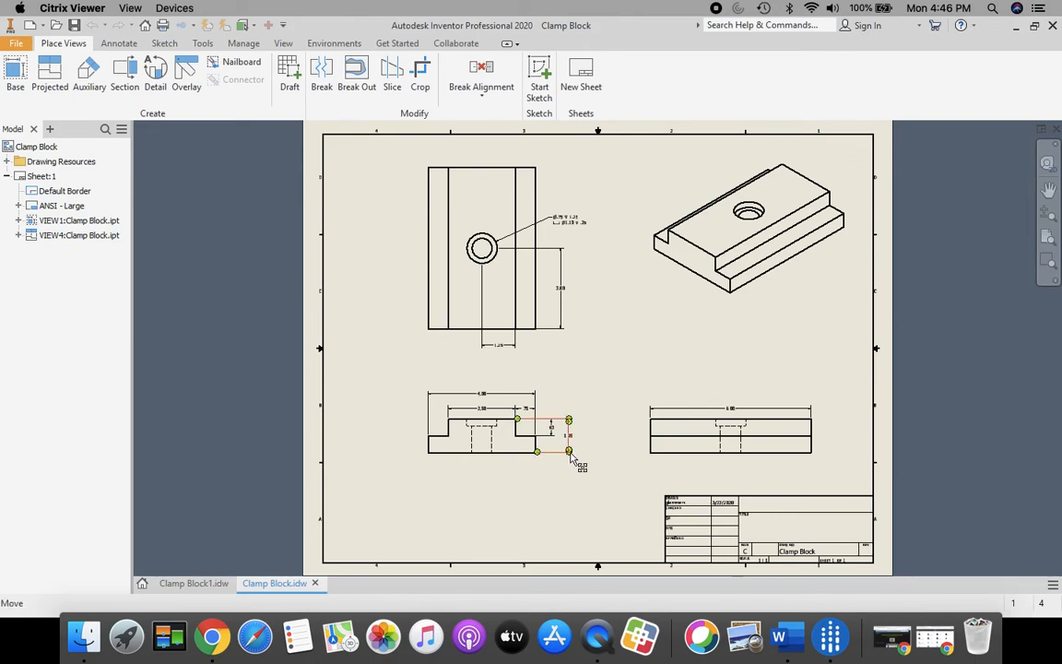
key("Escape")
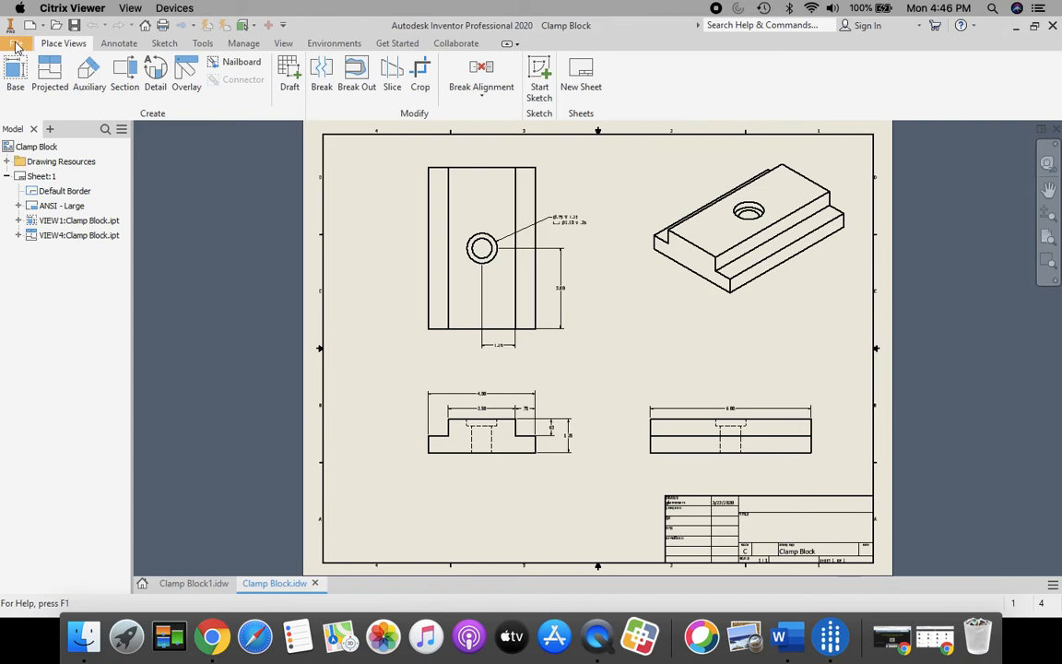
Export the drawing as a PDF file named Clamp Block to the same folder
left_click(16, 45)
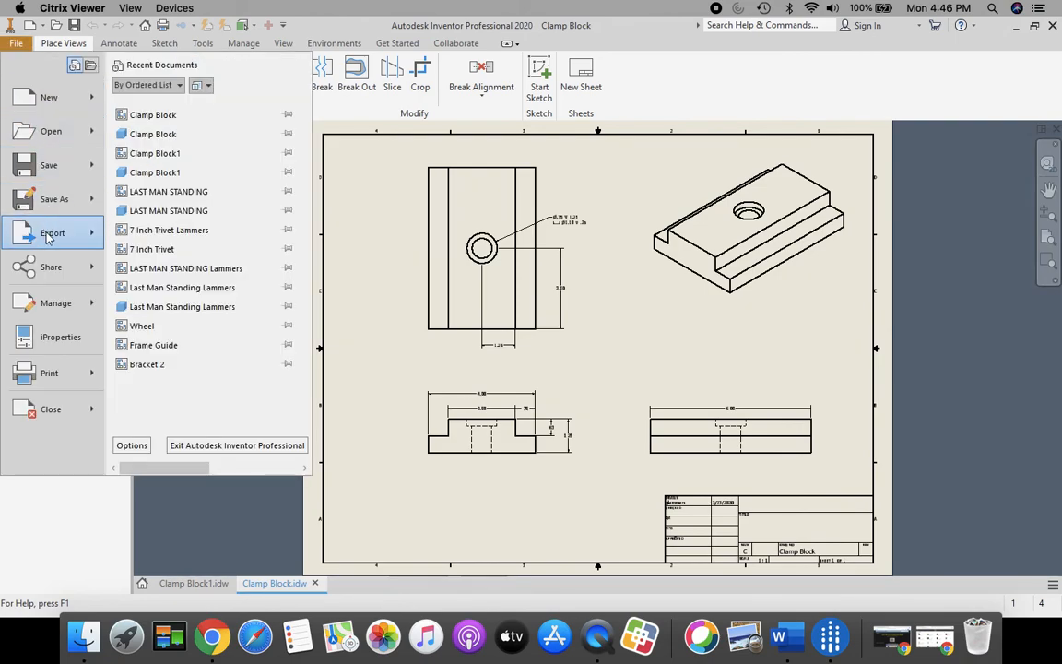
mouse_move(49, 236)
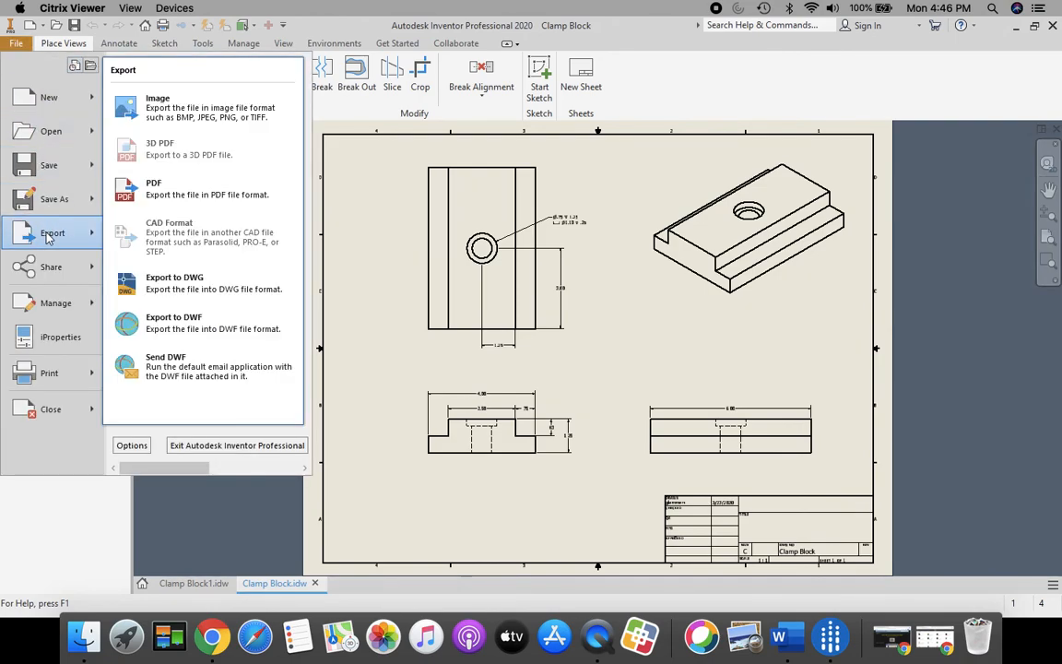
left_click(171, 189)
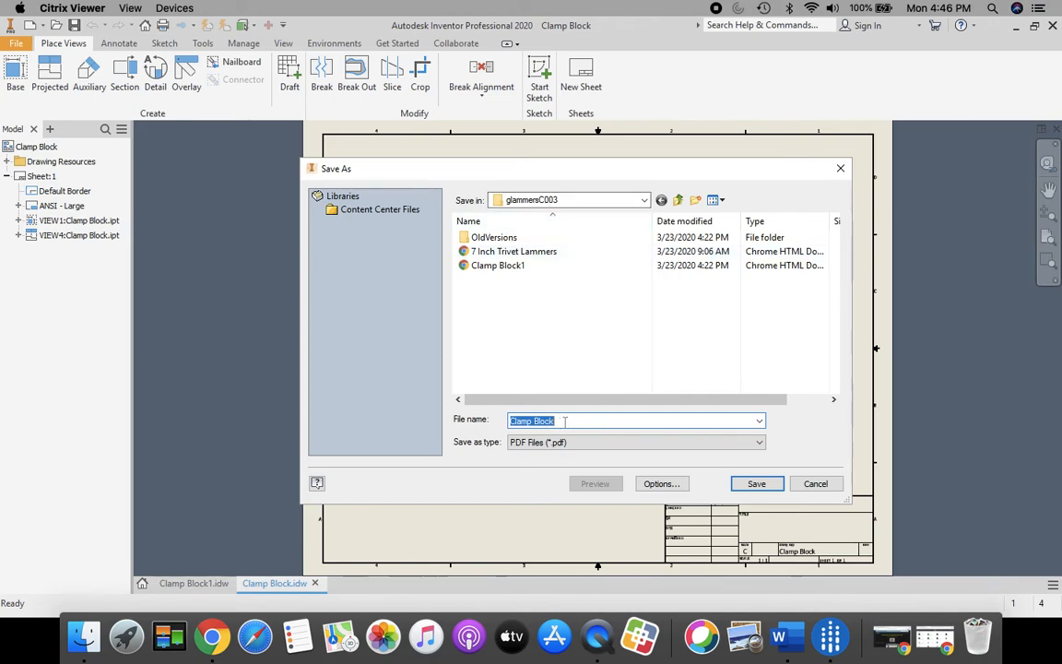
left_click(756, 484)
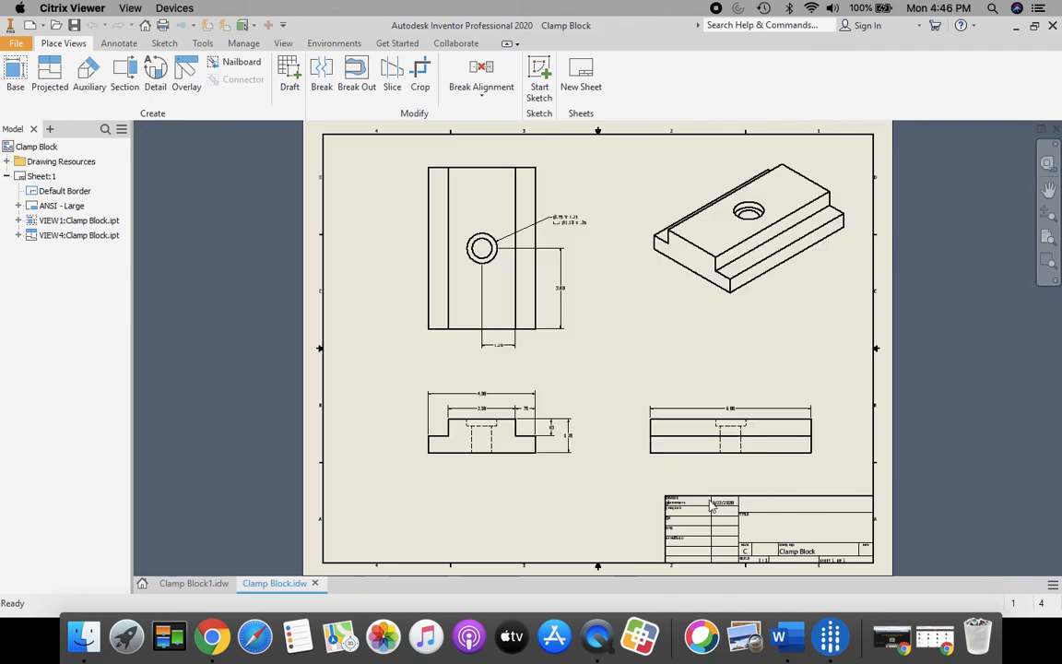